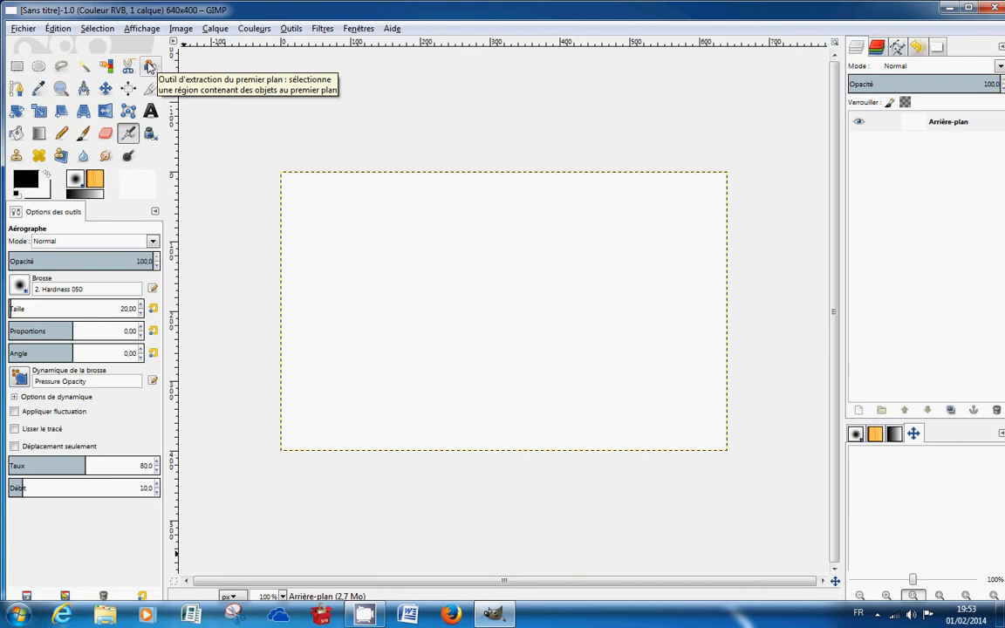
- Compare the tool options of Rectangle Select, Free Select and Fuzzy Select
{"action": "left_click", "coordinate": [17, 68]}
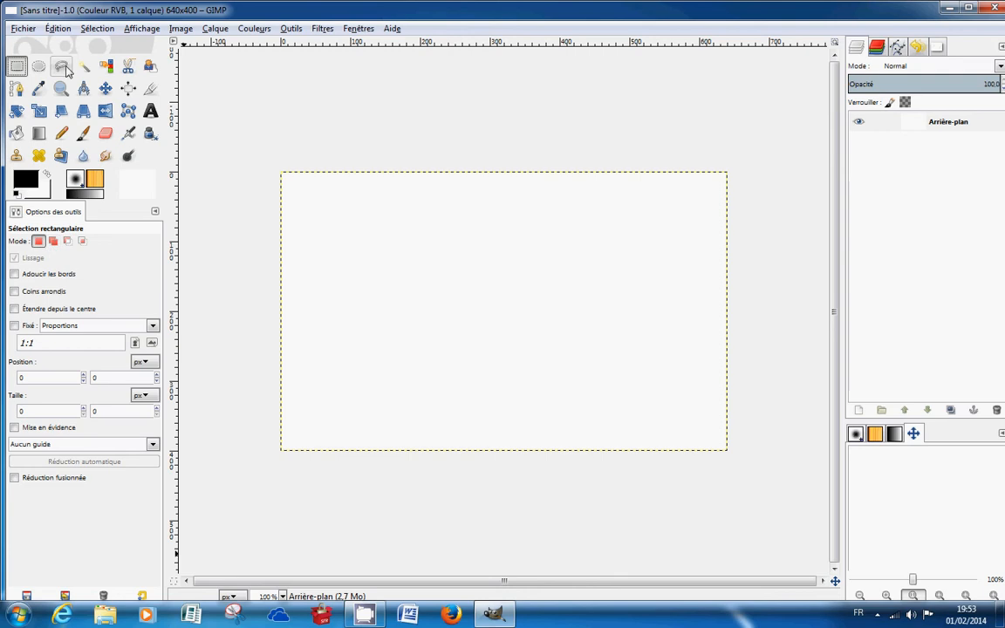
{"action": "left_click", "coordinate": [66, 68]}
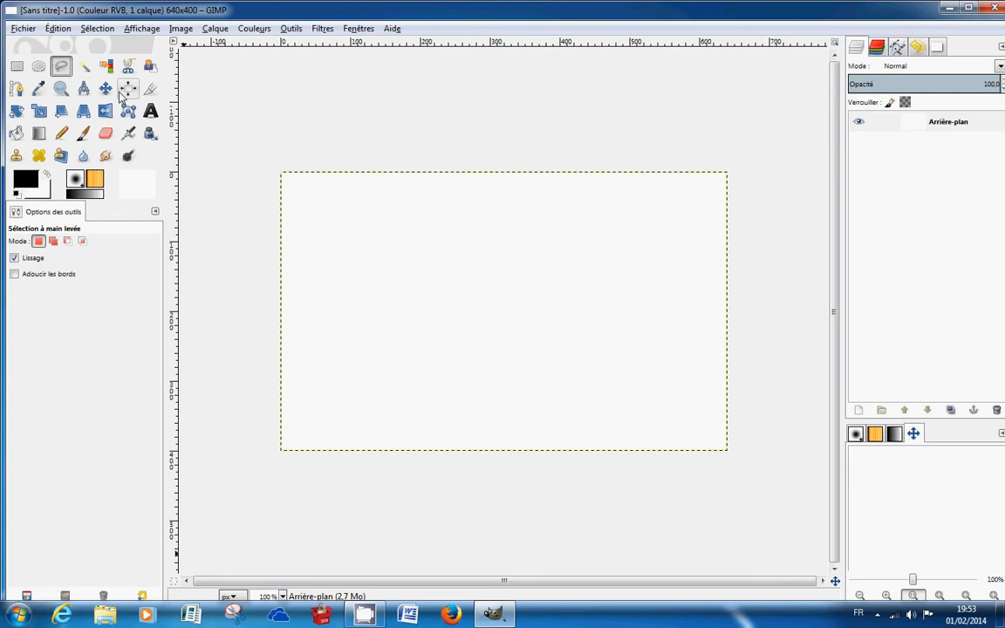
{"action": "left_click", "coordinate": [84, 66]}
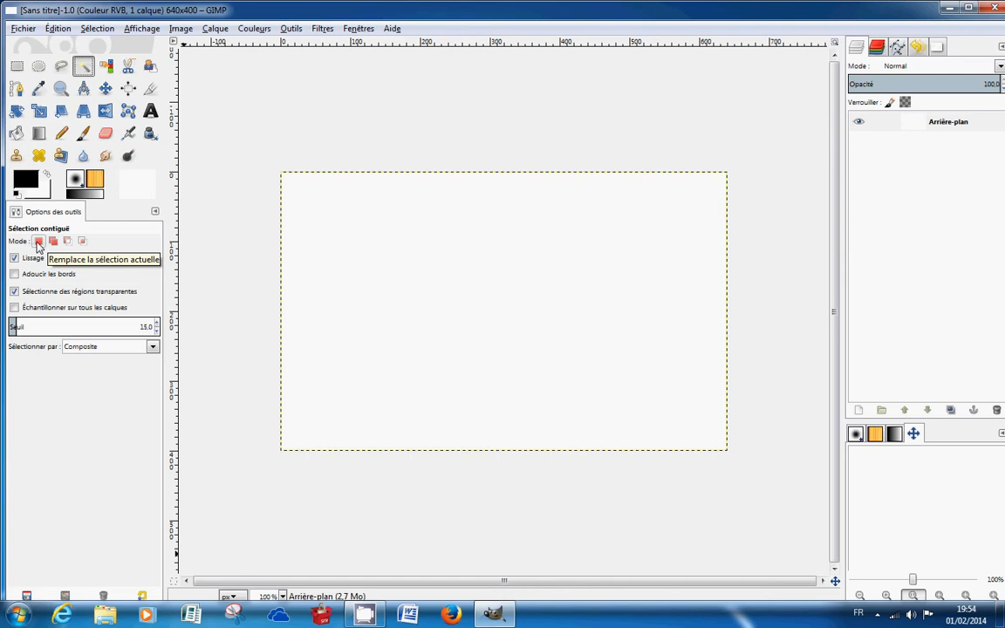
- Outline a closed freehand selection about 245 × 220 px in the left half of the canvas with Free Select
{"action": "left_click", "coordinate": [61, 69]}
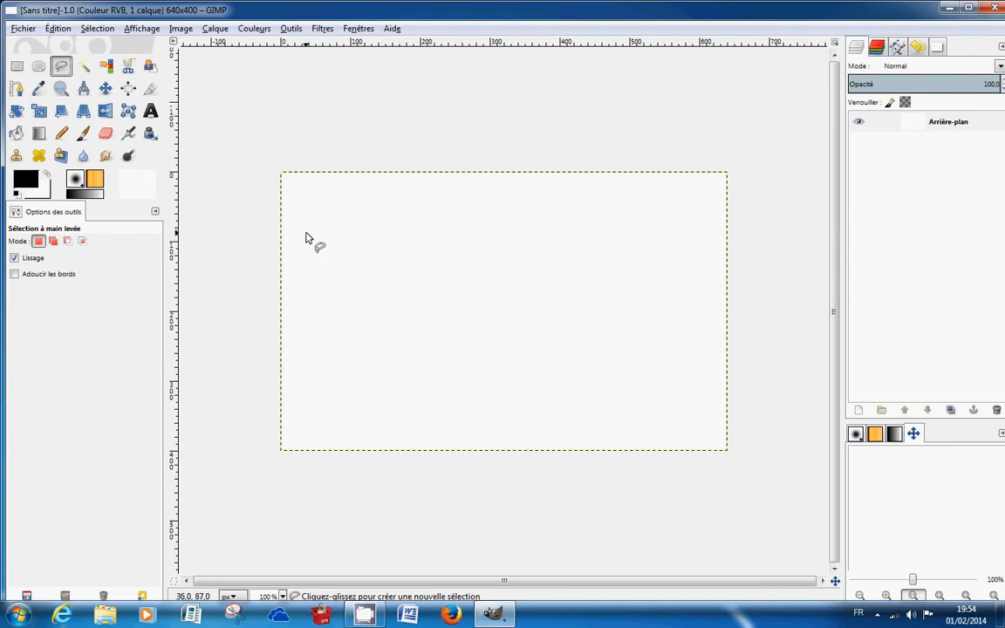
{"action": "mouse_move", "coordinate": [306, 234]}
{"action": "left_mouse_down"}
{"action": "mouse_move", "coordinate": [354, 214]}
{"action": "mouse_move", "coordinate": [475, 273]}
{"action": "mouse_move", "coordinate": [422, 368]}
{"action": "mouse_move", "coordinate": [332, 329]}
{"action": "mouse_move", "coordinate": [321, 312]}
{"action": "left_mouse_up"}
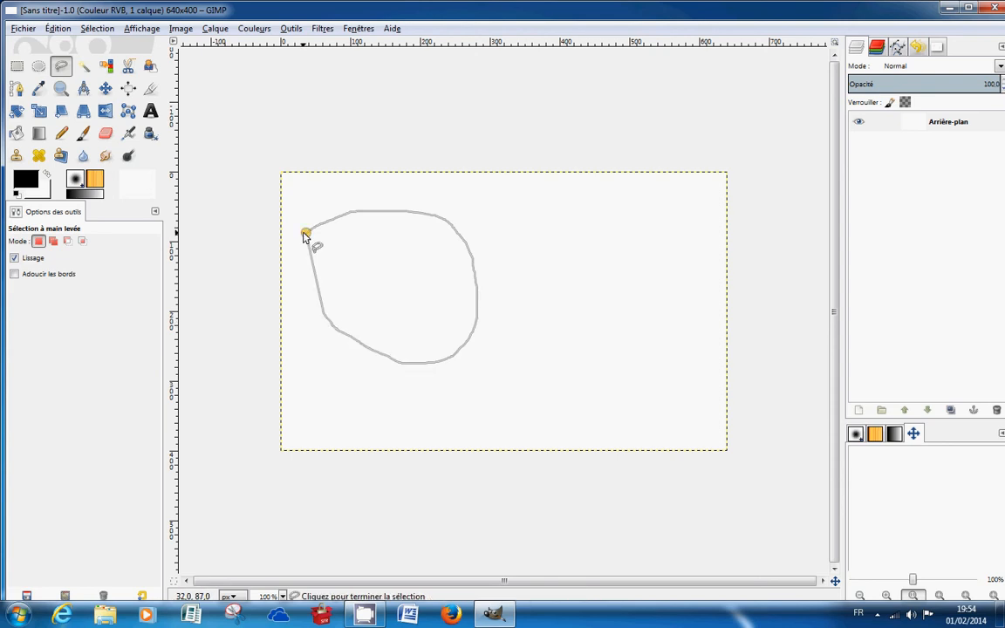
{"action": "left_click", "coordinate": [305, 233]}
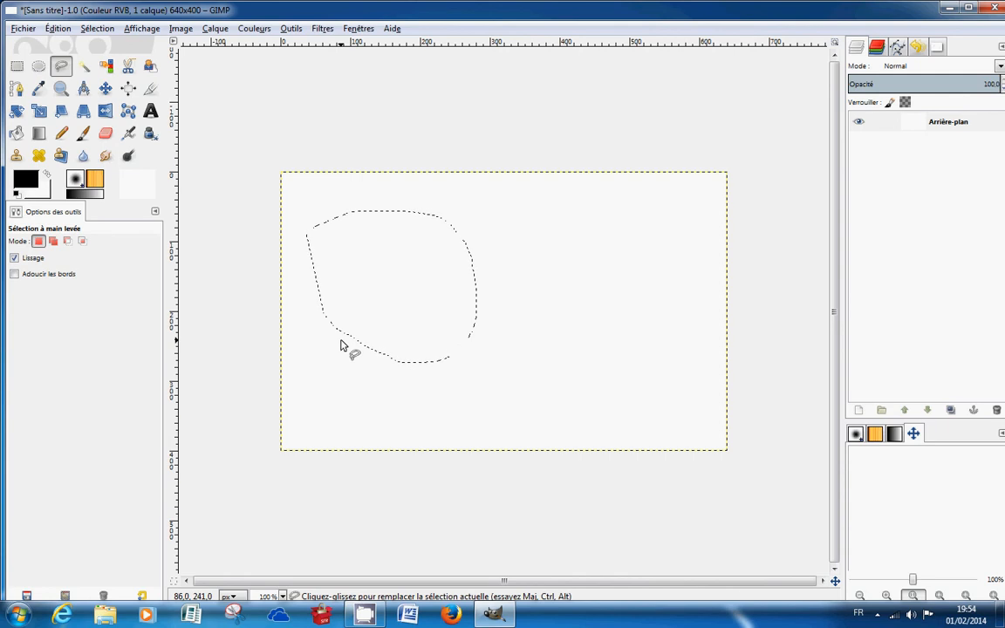
- Replace the selection with a freehand region in the right half of the canvas, and replace that with one in the left half
{"action": "mouse_move", "coordinate": [600, 237]}
{"action": "left_mouse_down"}
{"action": "mouse_move", "coordinate": [513, 330]}
{"action": "mouse_move", "coordinate": [590, 402]}
{"action": "mouse_move", "coordinate": [661, 346]}
{"action": "mouse_move", "coordinate": [661, 293]}
{"action": "mouse_move", "coordinate": [623, 241]}
{"action": "left_mouse_up"}
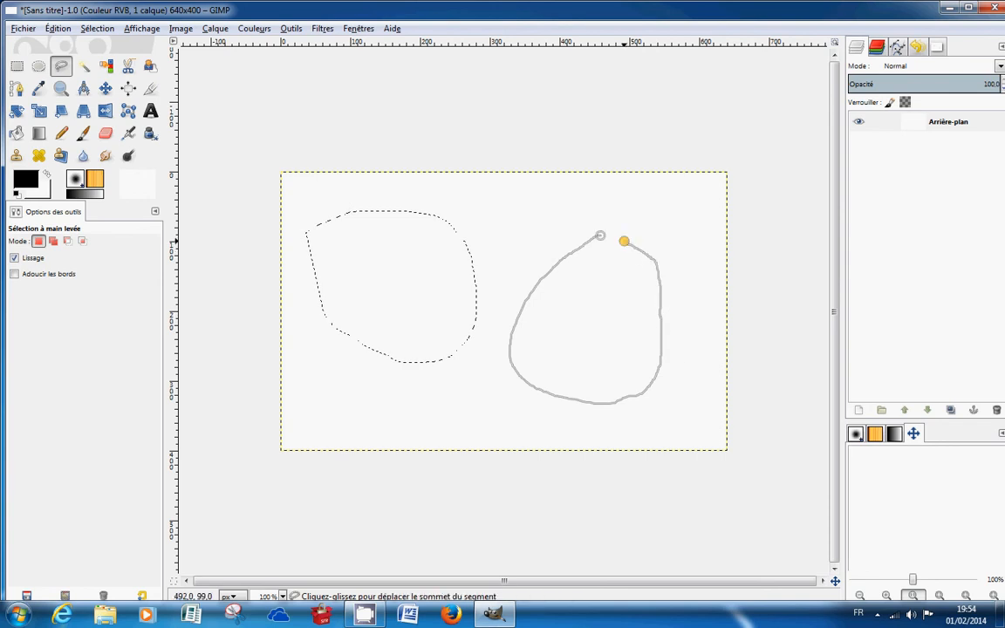
{"action": "left_click", "coordinate": [599, 236]}
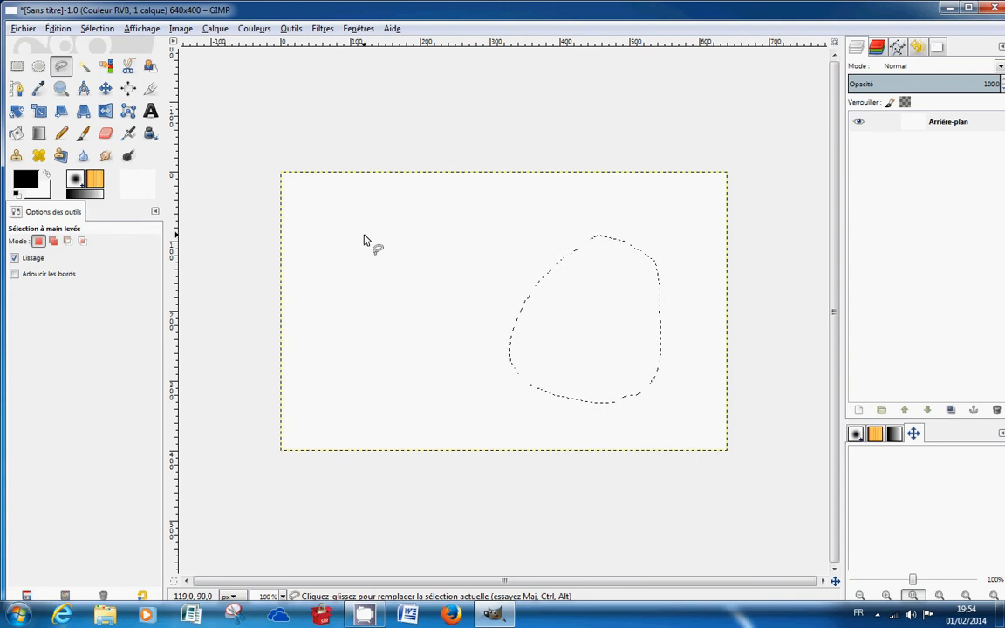
{"action": "mouse_move", "coordinate": [387, 208]}
{"action": "left_mouse_down"}
{"action": "mouse_move", "coordinate": [345, 247]}
{"action": "mouse_move", "coordinate": [457, 352]}
{"action": "mouse_move", "coordinate": [488, 251]}
{"action": "mouse_move", "coordinate": [471, 228]}
{"action": "mouse_move", "coordinate": [384, 210]}
{"action": "left_mouse_up"}
{"action": "left_click", "coordinate": [384, 209]}
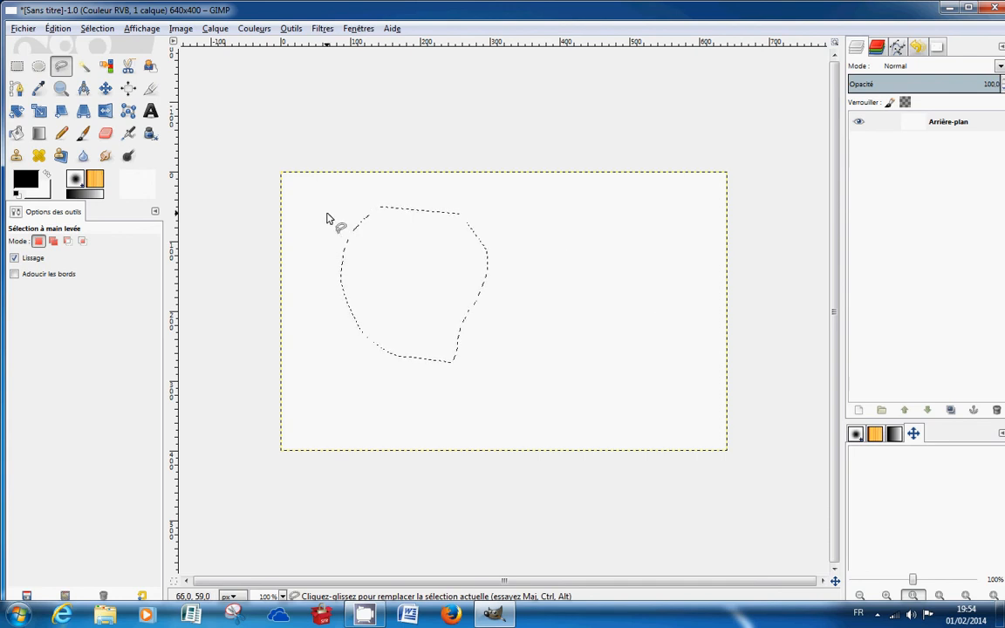
- Add a separate freehand region beside the existing selection and a second one bridging the two, using add mode
{"action": "left_click", "coordinate": [53, 242]}
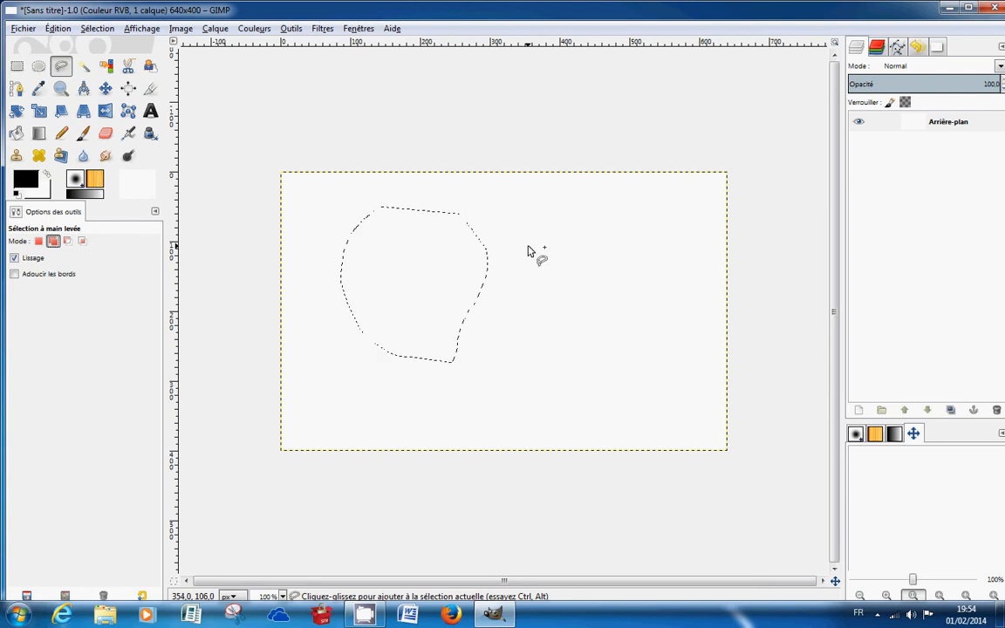
{"action": "mouse_move", "coordinate": [542, 236]}
{"action": "left_mouse_down"}
{"action": "mouse_move", "coordinate": [523, 268]}
{"action": "mouse_move", "coordinate": [633, 343]}
{"action": "mouse_move", "coordinate": [617, 268]}
{"action": "left_mouse_up"}
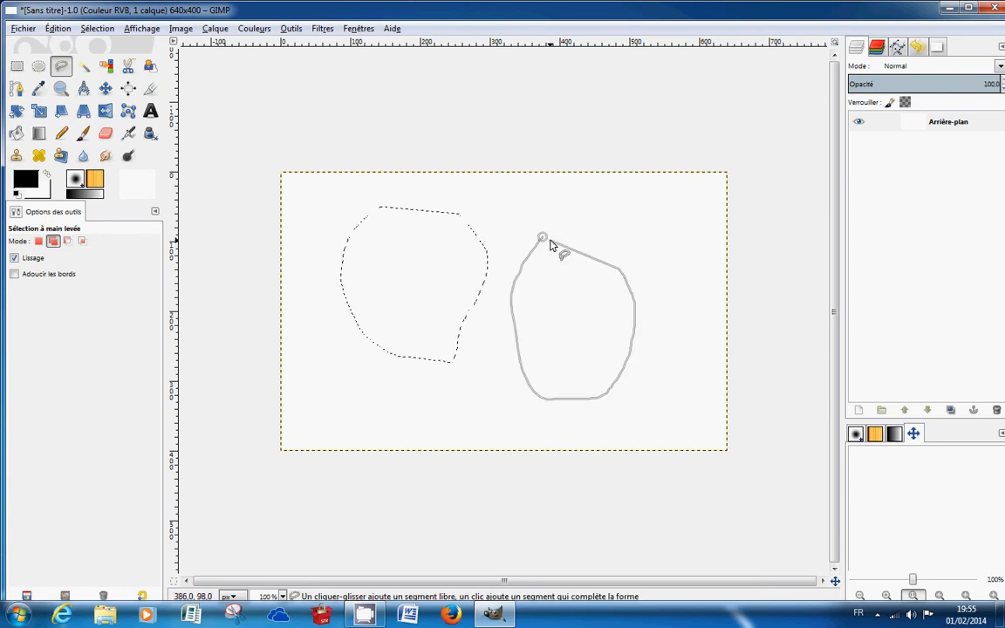
{"action": "left_click", "coordinate": [542, 236]}
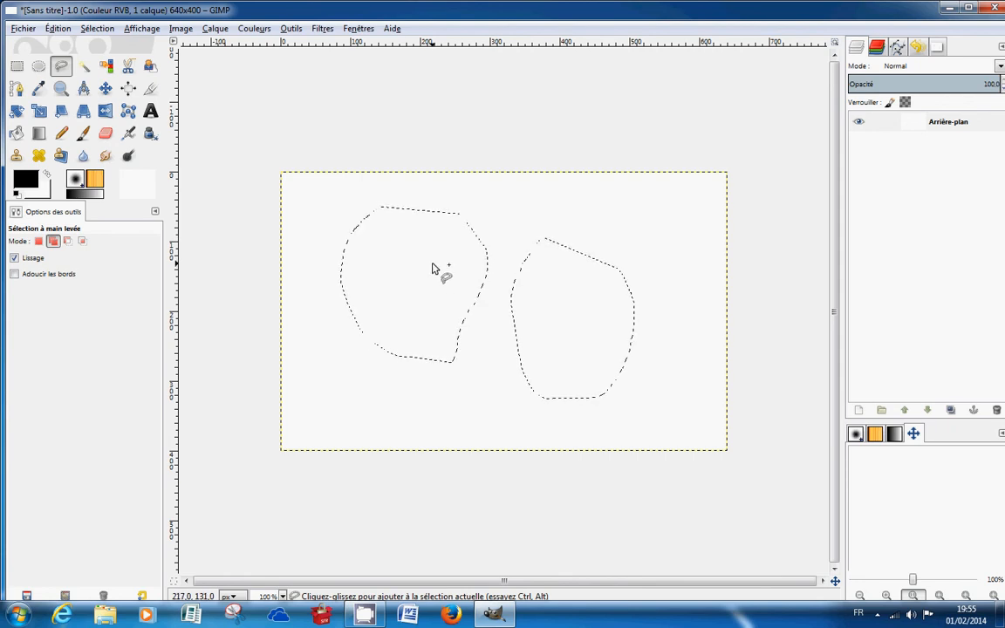
{"action": "mouse_move", "coordinate": [435, 263]}
{"action": "left_mouse_down"}
{"action": "mouse_move", "coordinate": [506, 263]}
{"action": "mouse_move", "coordinate": [542, 305]}
{"action": "mouse_move", "coordinate": [532, 338]}
{"action": "mouse_move", "coordinate": [441, 329]}
{"action": "left_mouse_up"}
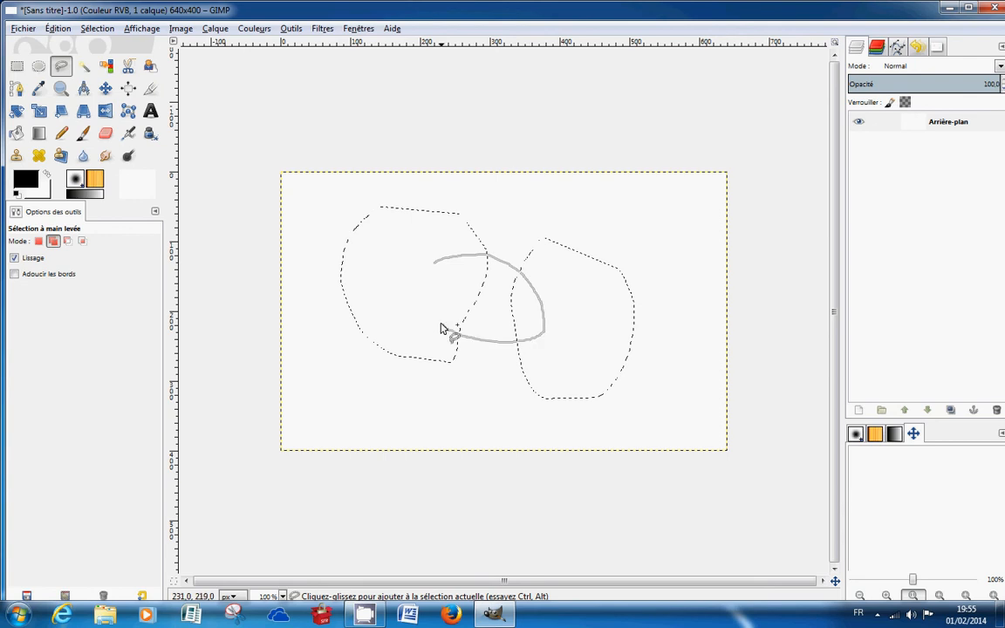
{"action": "left_click", "coordinate": [436, 264]}
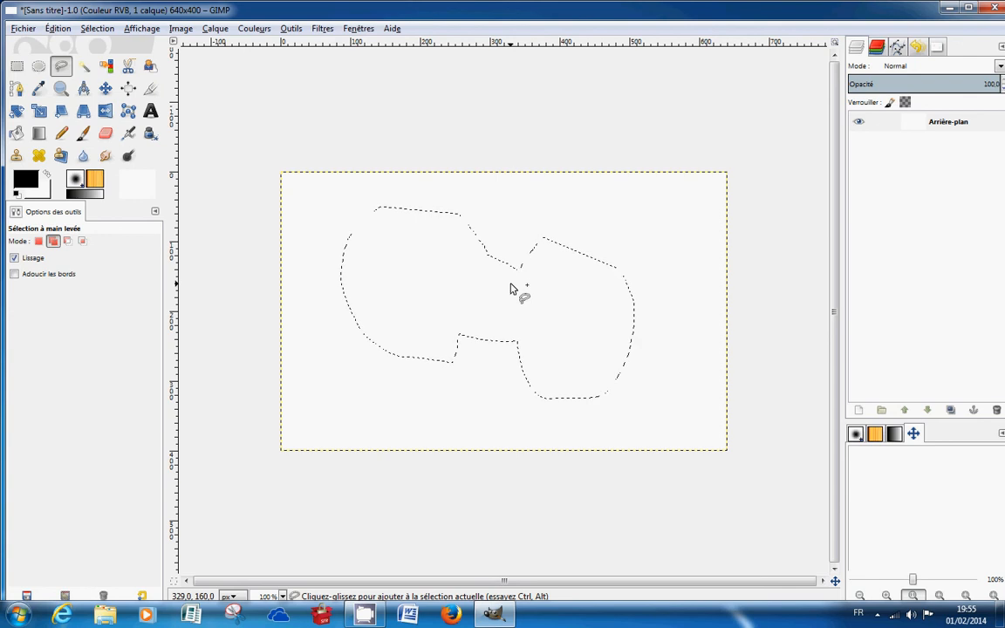
- Clear the selection and outline a new freehand one about 350 × 275 px, left of the canvas centre, in replace mode
{"action": "left_click", "coordinate": [95, 31]}
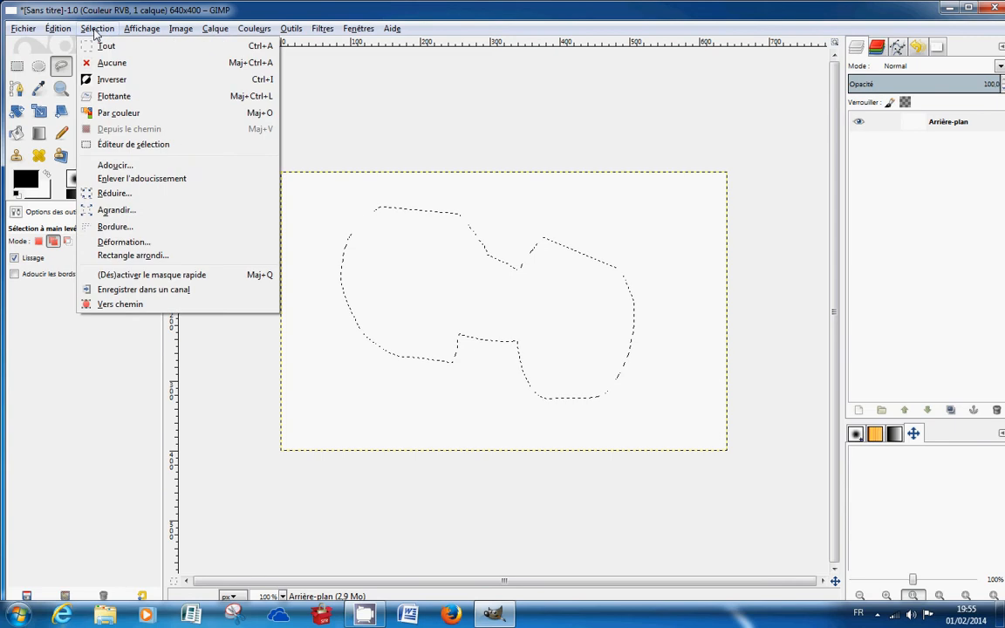
{"action": "left_click", "coordinate": [120, 68]}
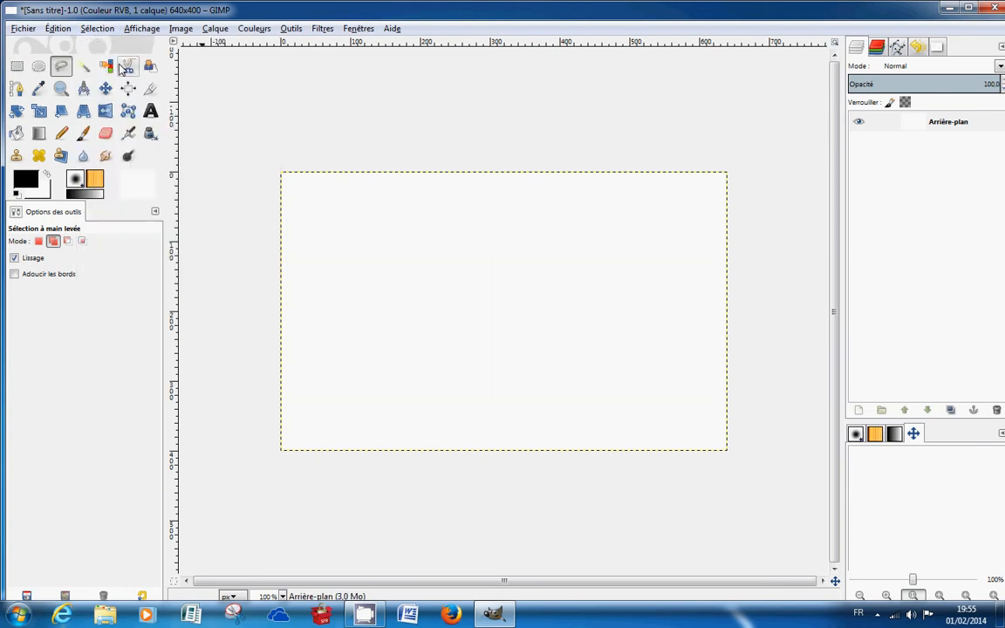
{"action": "left_click", "coordinate": [38, 242]}
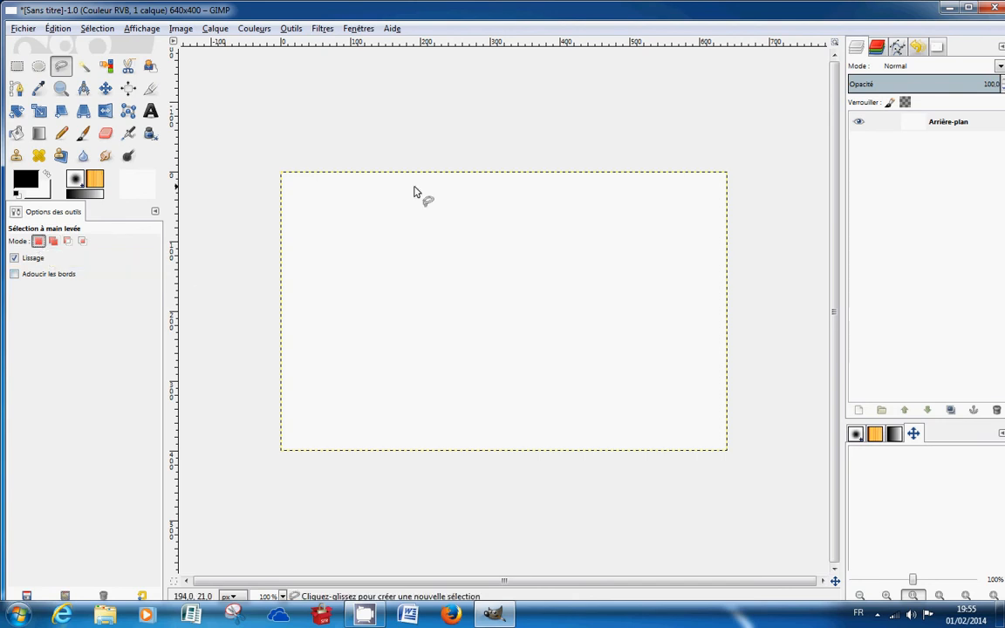
{"action": "mouse_move", "coordinate": [402, 193]}
{"action": "left_mouse_down"}
{"action": "mouse_move", "coordinate": [377, 203]}
{"action": "mouse_move", "coordinate": [323, 310]}
{"action": "mouse_move", "coordinate": [431, 385]}
{"action": "mouse_move", "coordinate": [565, 321]}
{"action": "mouse_move", "coordinate": [509, 205]}
{"action": "left_mouse_up"}
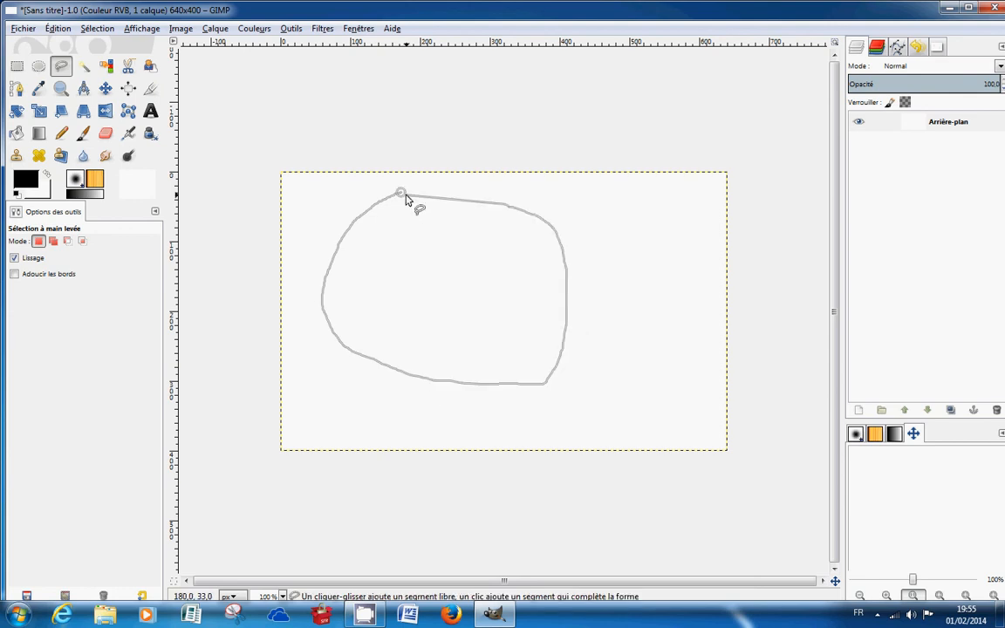
{"action": "left_click", "coordinate": [402, 194]}
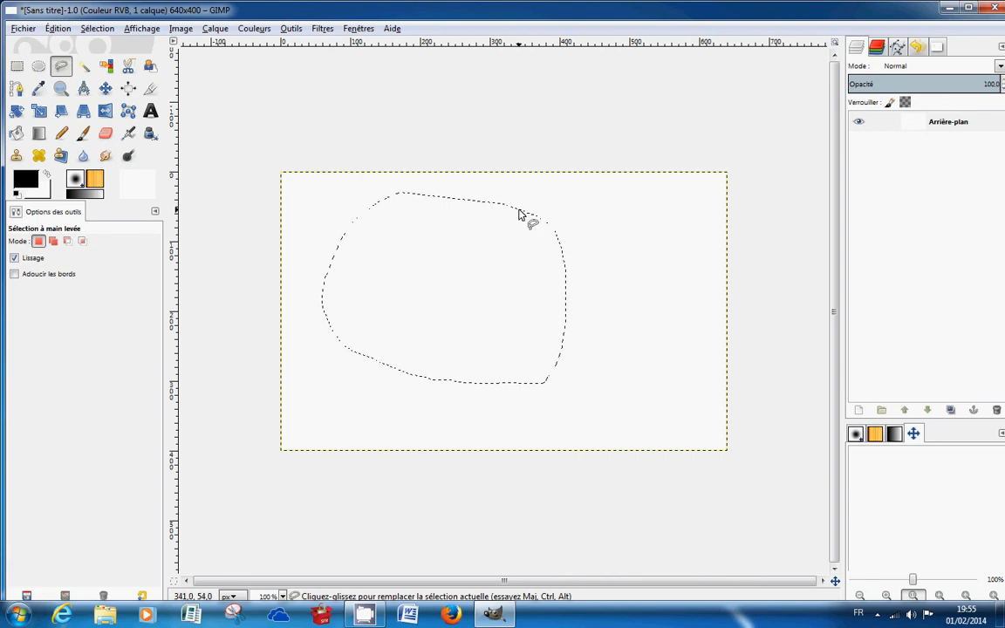
- Subtract two overlapping freehand regions from the selection, one along its right side and one at its lower right
{"action": "left_click", "coordinate": [68, 243]}
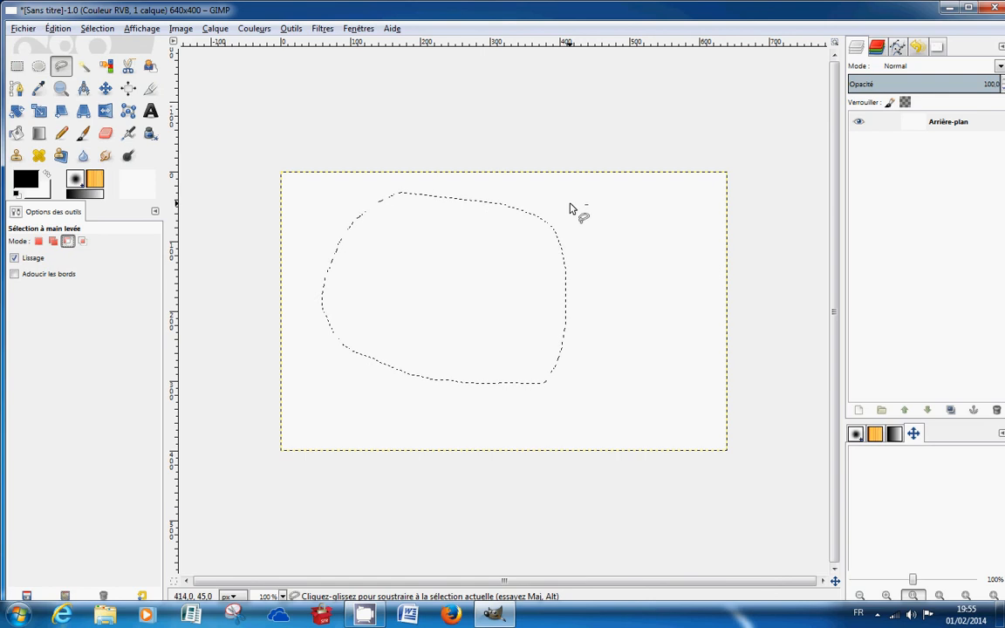
{"action": "mouse_move", "coordinate": [567, 206]}
{"action": "left_mouse_down"}
{"action": "mouse_move", "coordinate": [500, 212]}
{"action": "mouse_move", "coordinate": [468, 301]}
{"action": "mouse_move", "coordinate": [491, 385]}
{"action": "mouse_move", "coordinate": [588, 385]}
{"action": "mouse_move", "coordinate": [613, 258]}
{"action": "mouse_move", "coordinate": [603, 235]}
{"action": "left_mouse_up"}
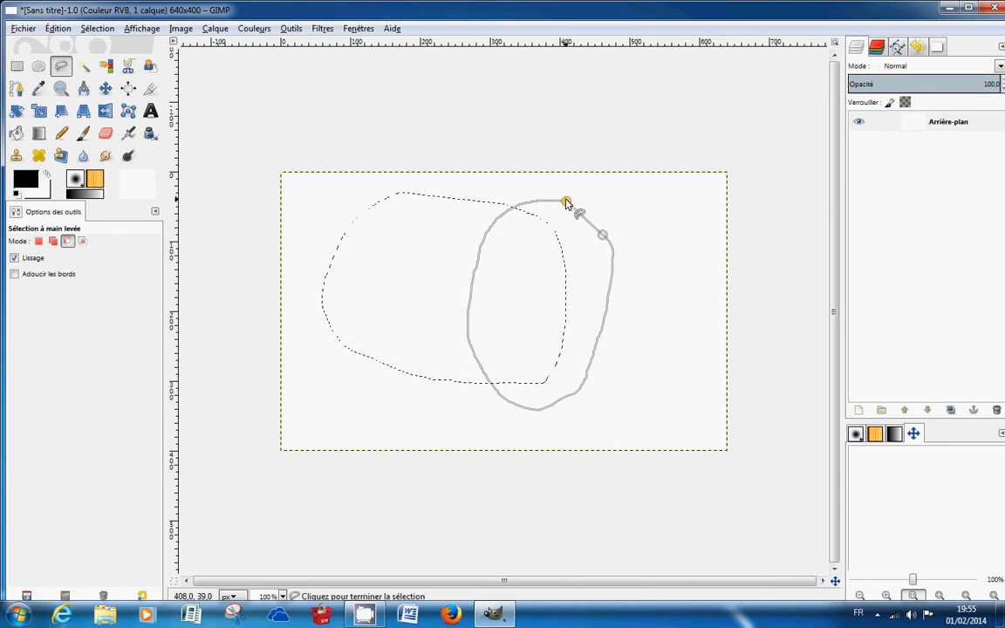
{"action": "left_click", "coordinate": [566, 202]}
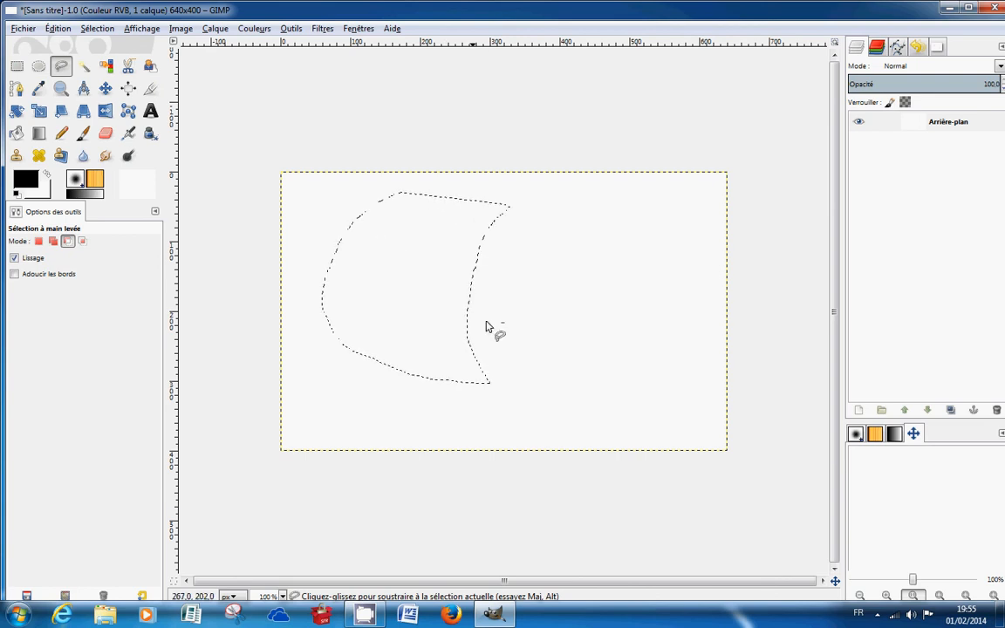
{"action": "mouse_move", "coordinate": [470, 298]}
{"action": "left_mouse_down"}
{"action": "mouse_move", "coordinate": [388, 325]}
{"action": "mouse_move", "coordinate": [434, 411]}
{"action": "mouse_move", "coordinate": [513, 383]}
{"action": "mouse_move", "coordinate": [497, 334]}
{"action": "left_mouse_up"}
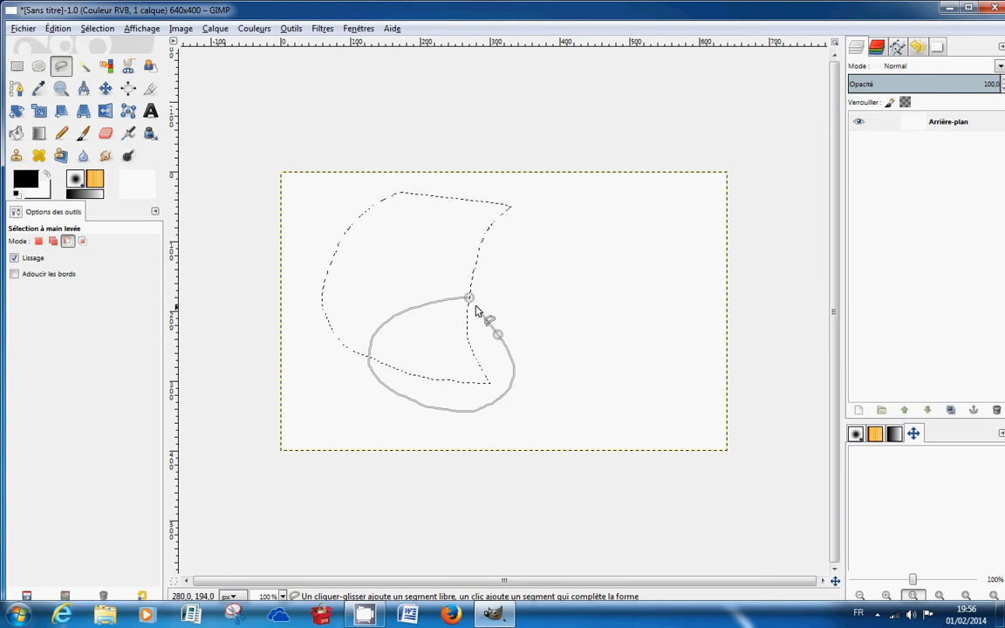
{"action": "left_click", "coordinate": [471, 299]}
{"action": "key", "text": "Return"}
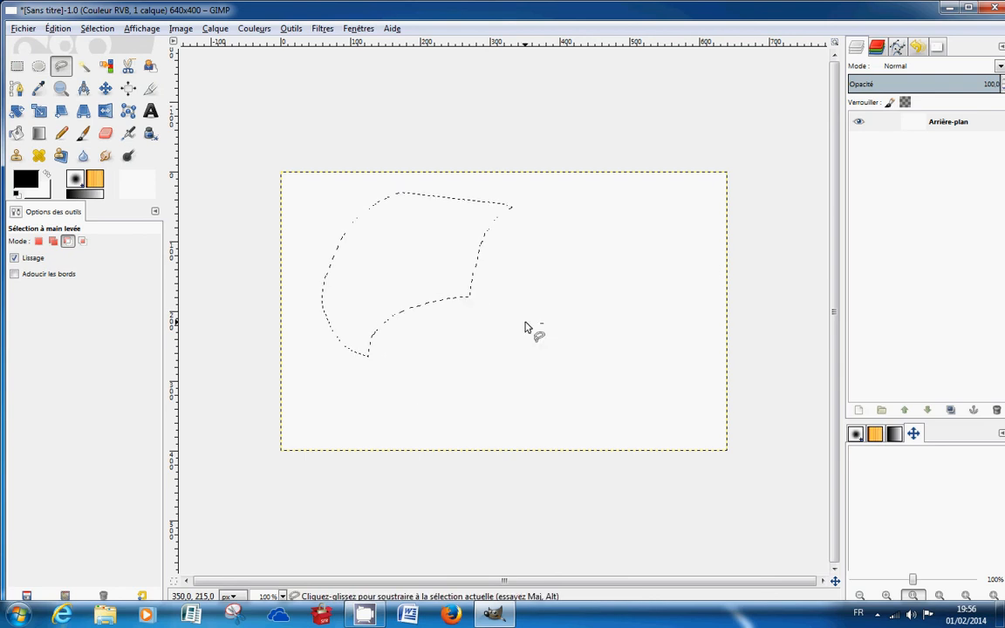
- Clear the selection and outline a roughly round freehand one about 315 × 305 px in replace mode
{"action": "left_click", "coordinate": [97, 28]}
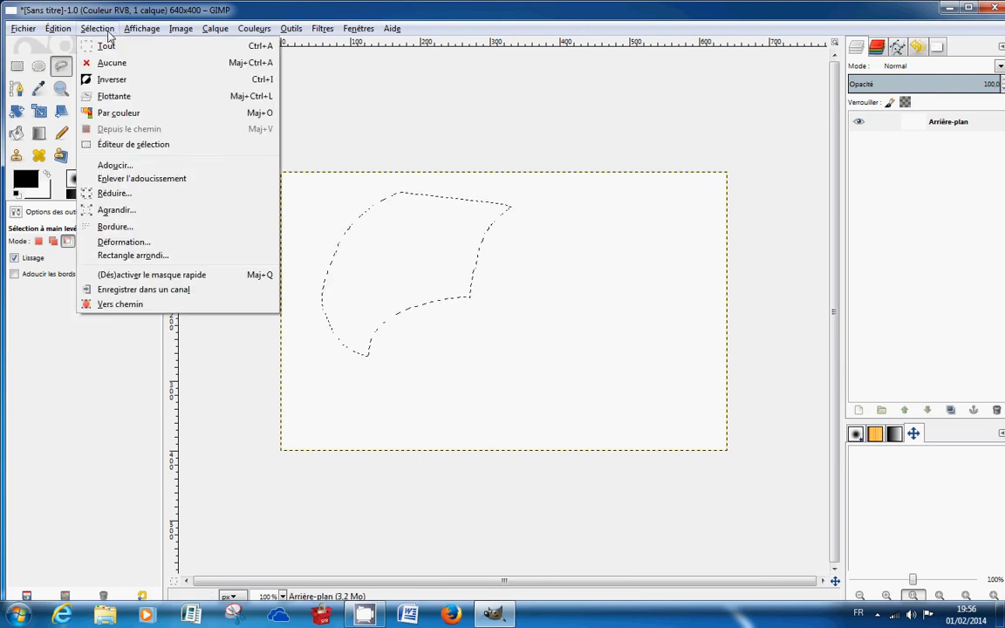
{"action": "left_click", "coordinate": [114, 66]}
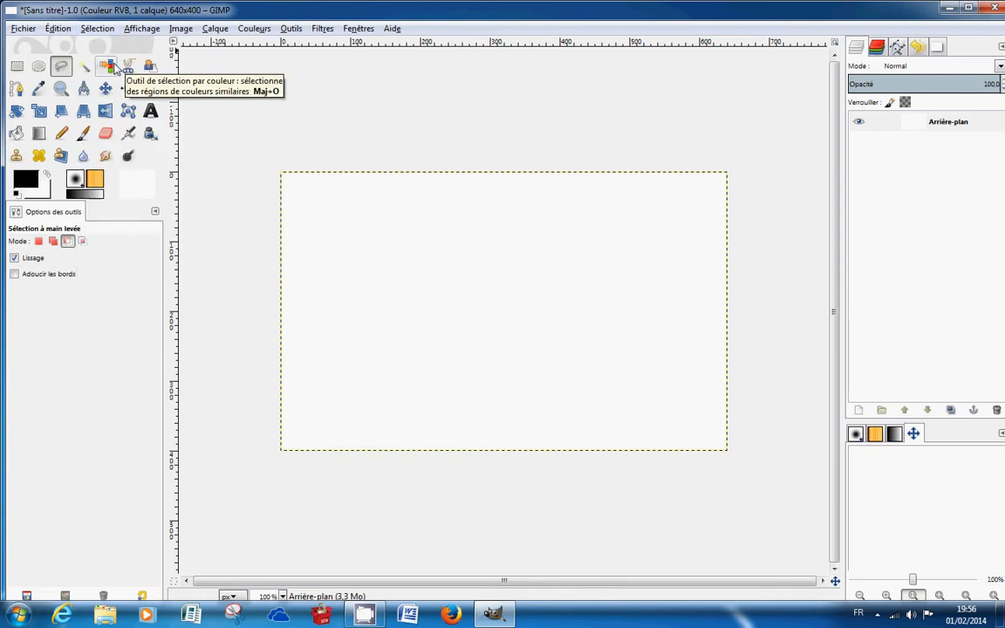
{"action": "left_click", "coordinate": [39, 242]}
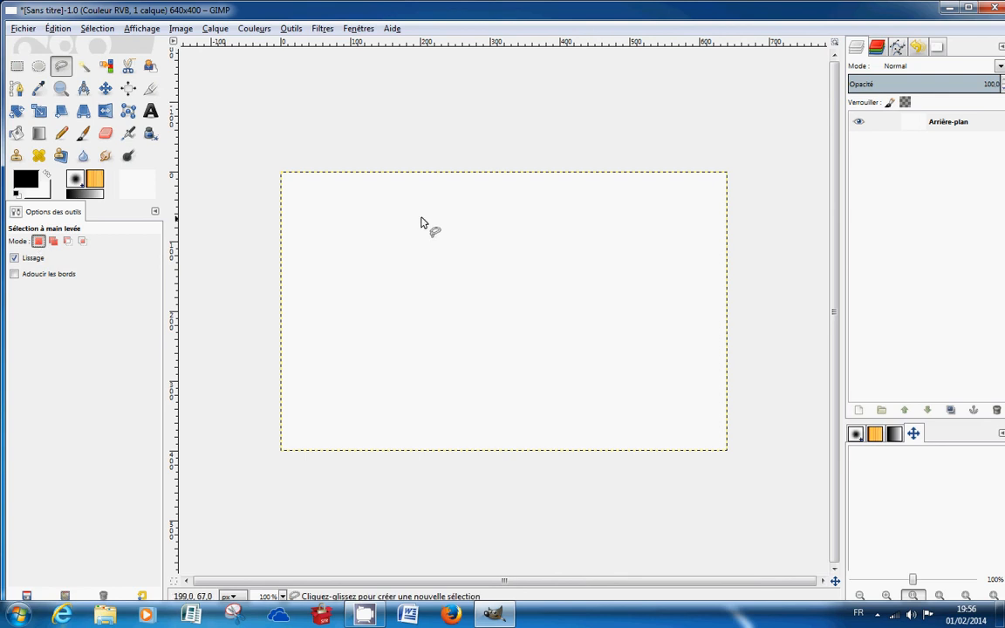
{"action": "mouse_move", "coordinate": [417, 201]}
{"action": "left_mouse_down"}
{"action": "mouse_move", "coordinate": [370, 220]}
{"action": "mouse_move", "coordinate": [341, 316]}
{"action": "mouse_move", "coordinate": [505, 392]}
{"action": "mouse_move", "coordinate": [549, 266]}
{"action": "mouse_move", "coordinate": [462, 185]}
{"action": "left_mouse_up"}
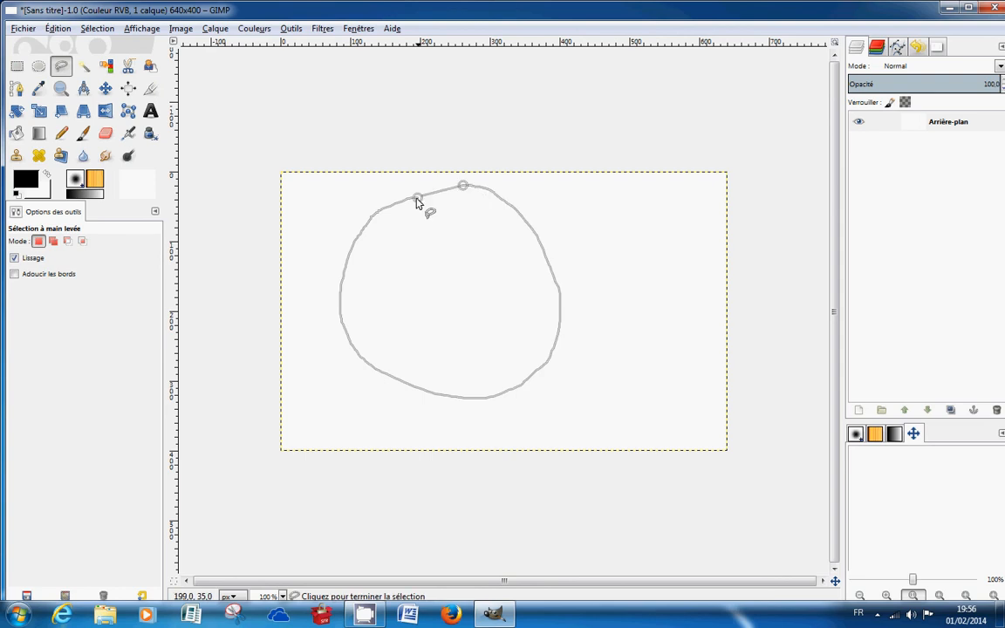
{"action": "left_click", "coordinate": [418, 200]}
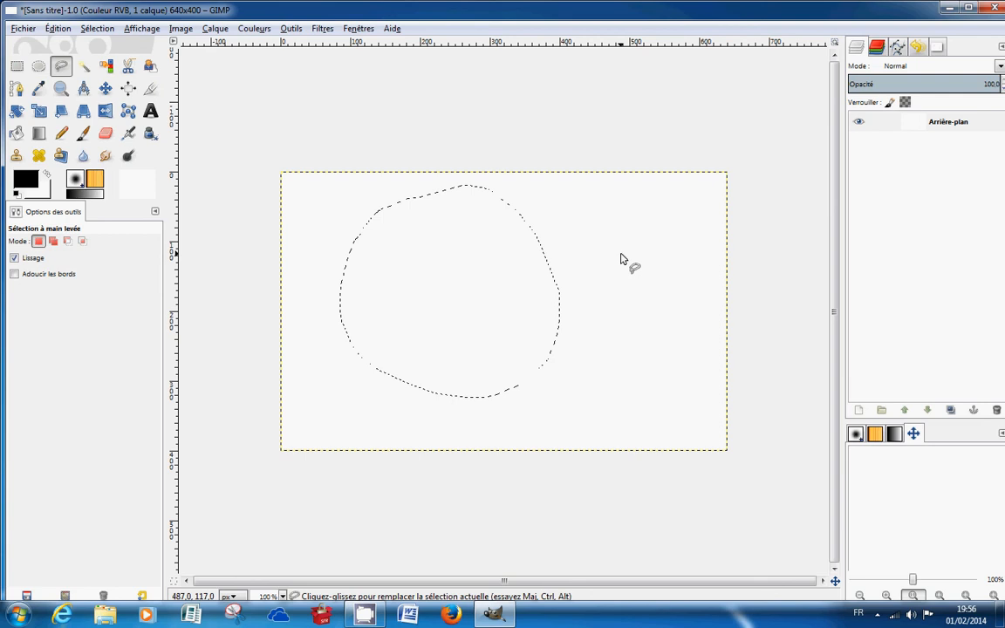
- Intersect the round selection with a freehand region overlapping its right side
{"action": "left_click", "coordinate": [82, 242]}
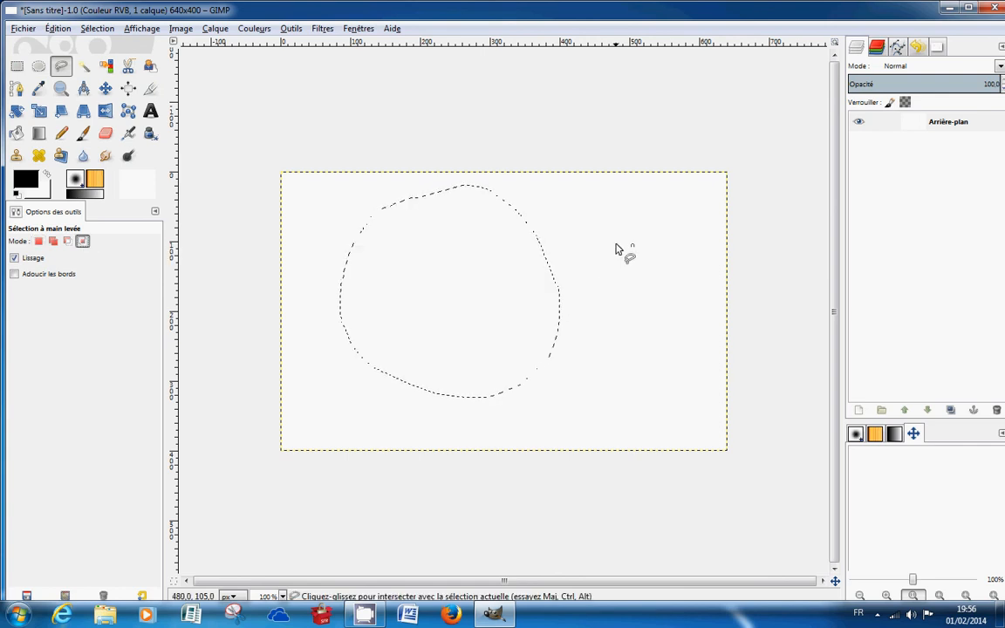
{"action": "mouse_move", "coordinate": [615, 241]}
{"action": "left_mouse_down"}
{"action": "mouse_move", "coordinate": [489, 279]}
{"action": "mouse_move", "coordinate": [471, 379]}
{"action": "mouse_move", "coordinate": [597, 422]}
{"action": "mouse_move", "coordinate": [657, 314]}
{"action": "mouse_move", "coordinate": [647, 277]}
{"action": "left_mouse_up"}
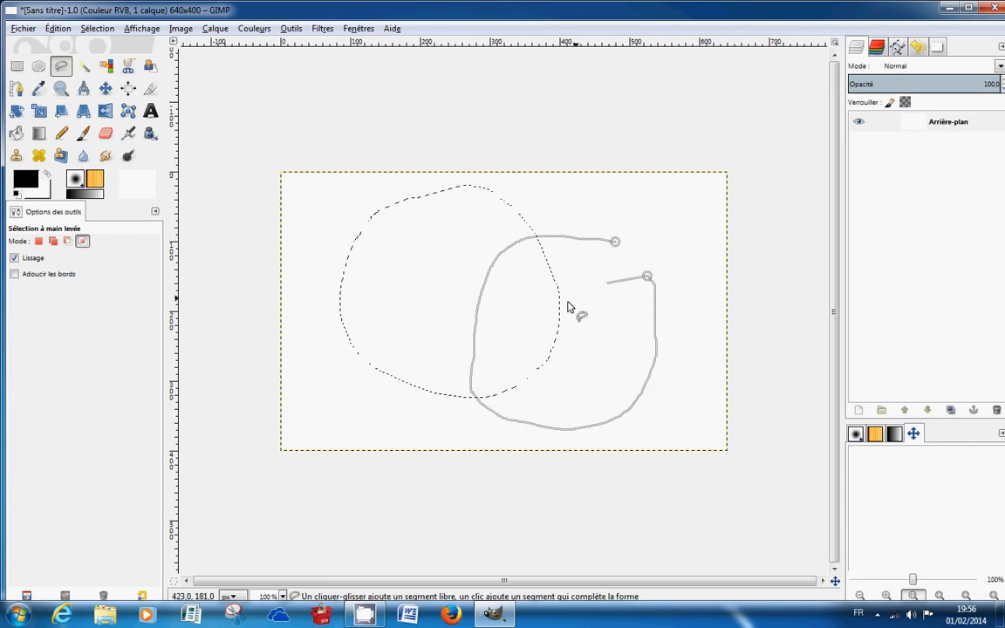
{"action": "left_click", "coordinate": [615, 243]}
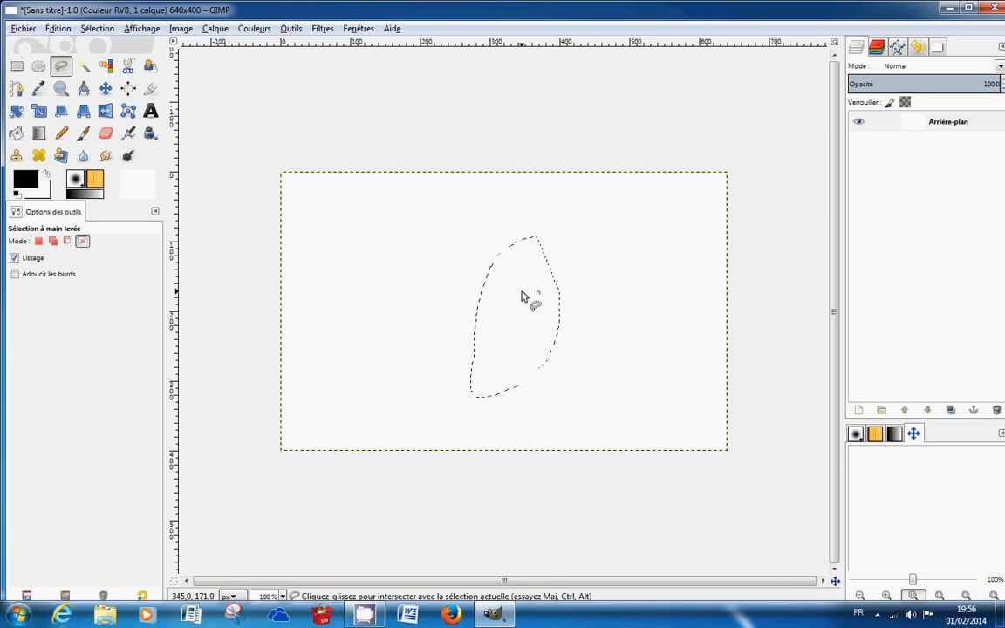
- Clear the selection and outline a new freehand one about 245 × 245 px in the left half of the canvas in replace mode
{"action": "left_click", "coordinate": [97, 28]}
{"action": "left_click", "coordinate": [117, 64]}
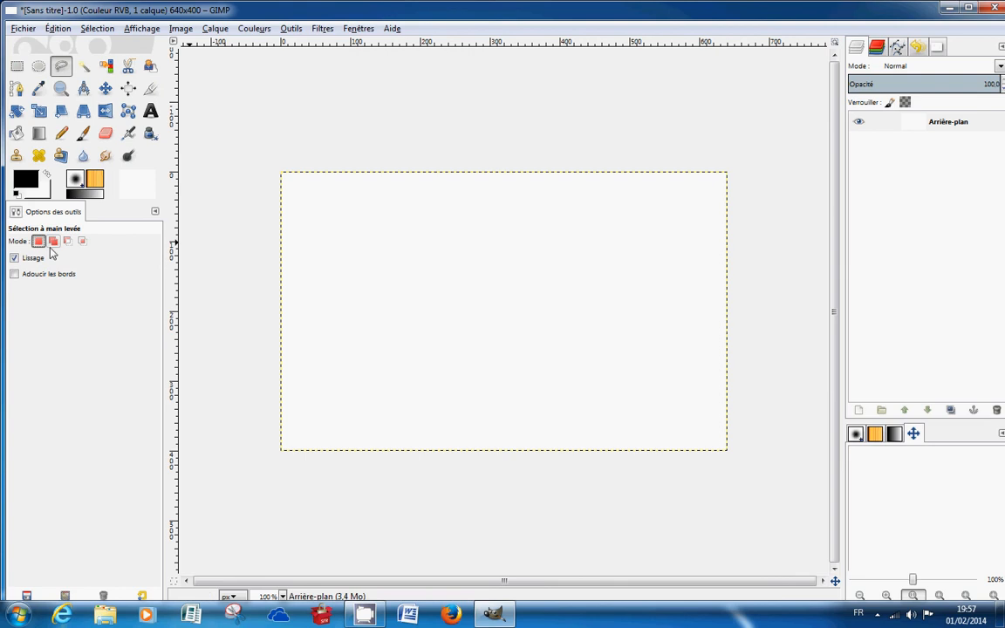
{"action": "mouse_move", "coordinate": [349, 207]}
{"action": "left_mouse_down"}
{"action": "mouse_move", "coordinate": [433, 377]}
{"action": "mouse_move", "coordinate": [450, 225]}
{"action": "mouse_move", "coordinate": [348, 204]}
{"action": "left_mouse_up"}
{"action": "left_click", "coordinate": [350, 206]}
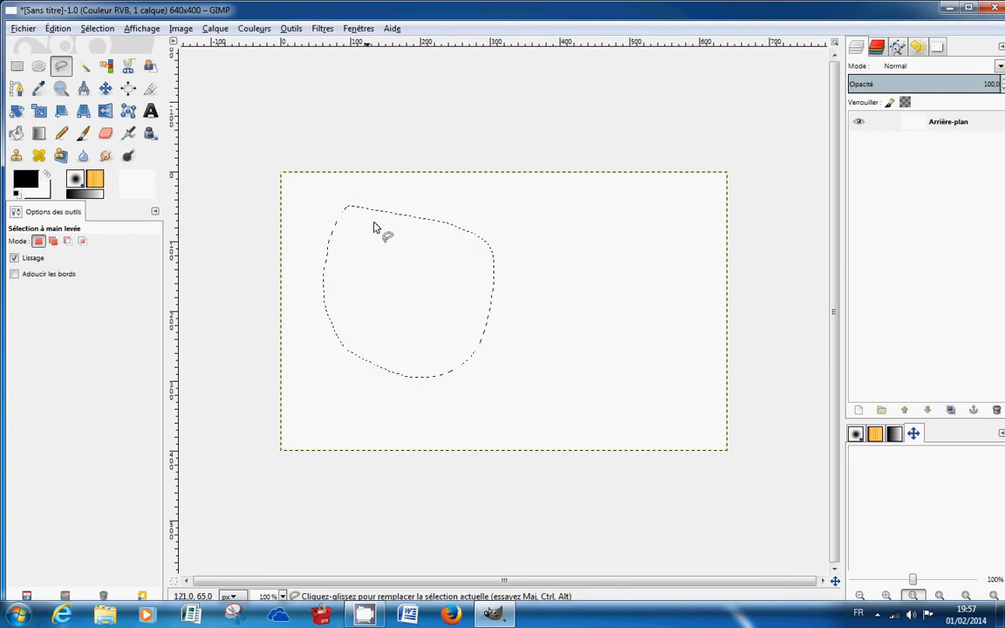
- Add a freehand region about 195 × 200 px to the selection, overlapping its lower right side
{"action": "left_click", "coordinate": [53, 242]}
{"action": "mouse_move", "coordinate": [514, 272]}
{"action": "left_mouse_down"}
{"action": "mouse_move", "coordinate": [446, 370]}
{"action": "mouse_move", "coordinate": [574, 350]}
{"action": "mouse_move", "coordinate": [567, 294]}
{"action": "left_mouse_up"}
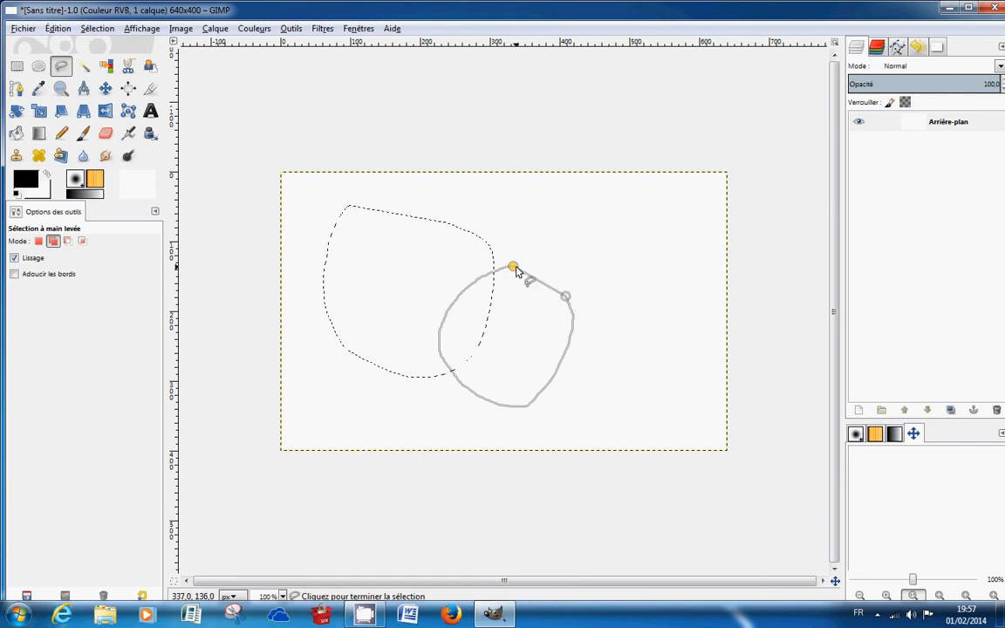
{"action": "left_click", "coordinate": [513, 268]}
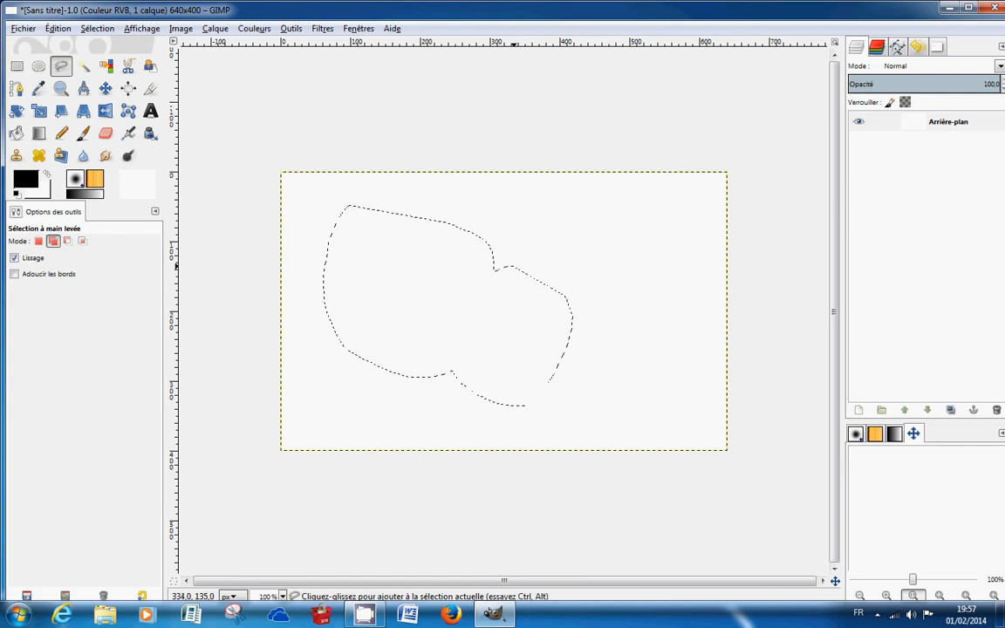
- Subtract a large freehand region about 315 × 295 px covering the right part of the combined selection
{"action": "left_click", "coordinate": [67, 242]}
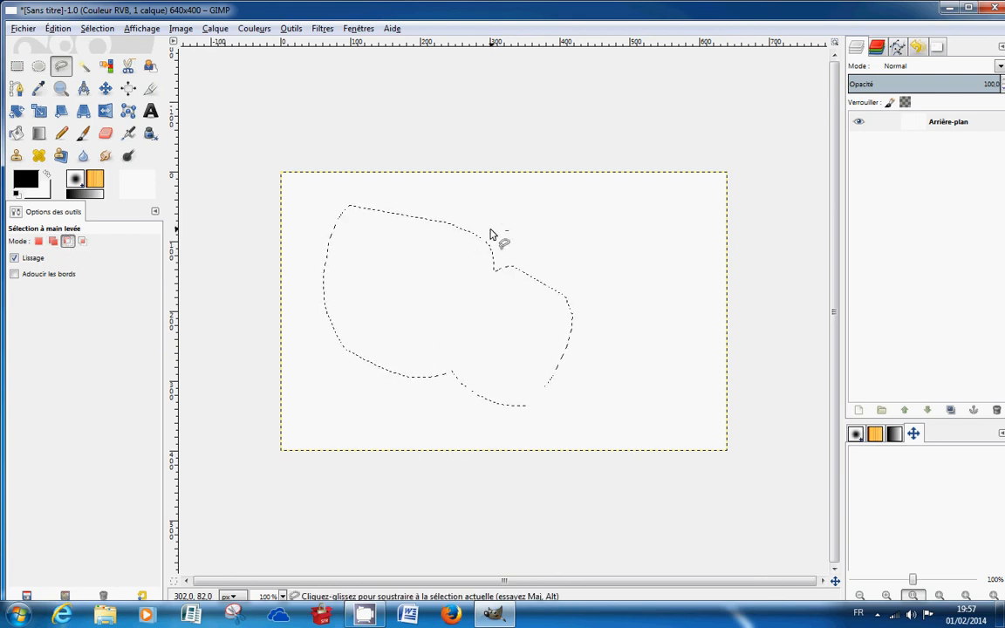
{"action": "mouse_move", "coordinate": [492, 230]}
{"action": "left_mouse_down"}
{"action": "mouse_move", "coordinate": [489, 442]}
{"action": "mouse_move", "coordinate": [639, 336]}
{"action": "mouse_move", "coordinate": [558, 260]}
{"action": "left_mouse_up"}
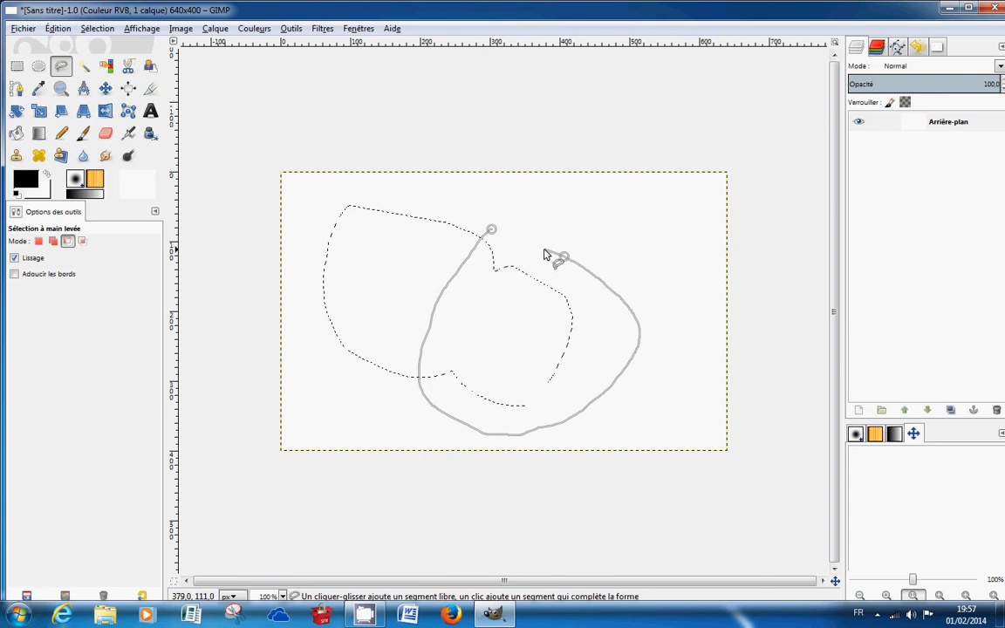
{"action": "left_click", "coordinate": [492, 229]}
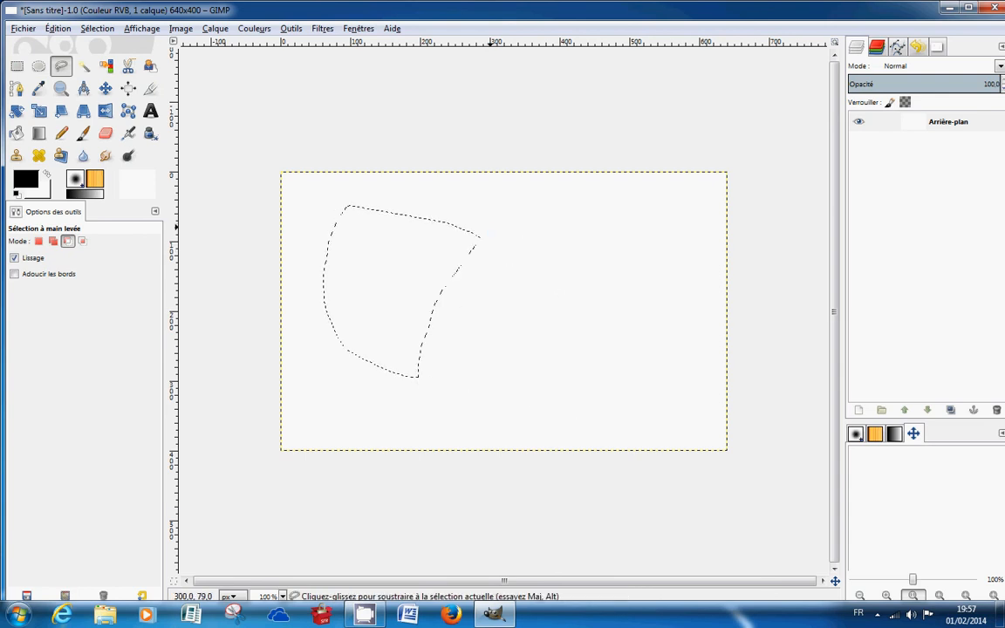
- Clear the selection and make a rectangular one of about 334 × 173 px at position 78, 88 in replace mode
{"action": "left_click", "coordinate": [97, 28]}
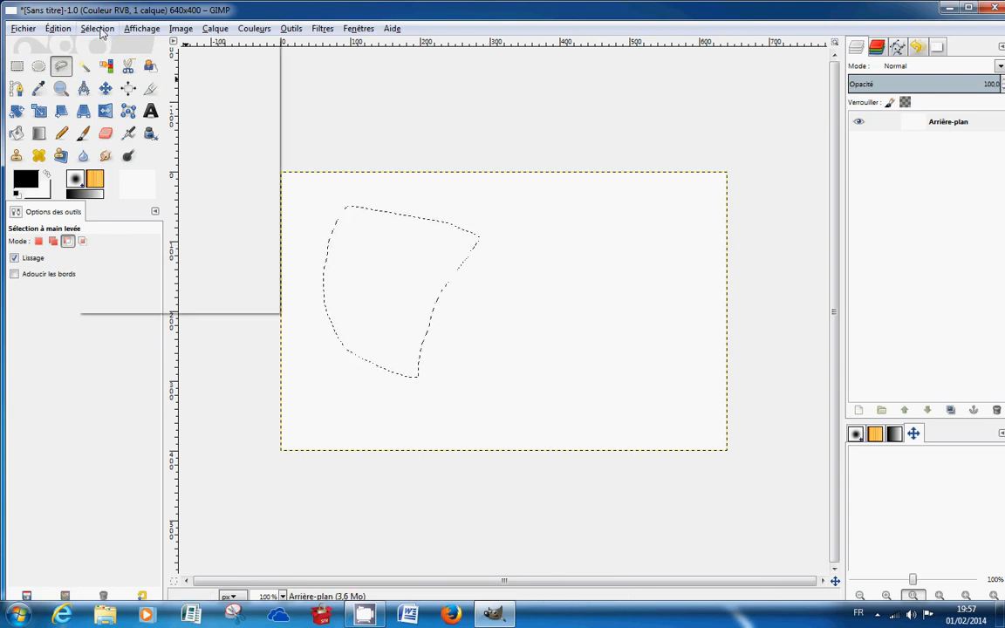
{"action": "left_click", "coordinate": [110, 62]}
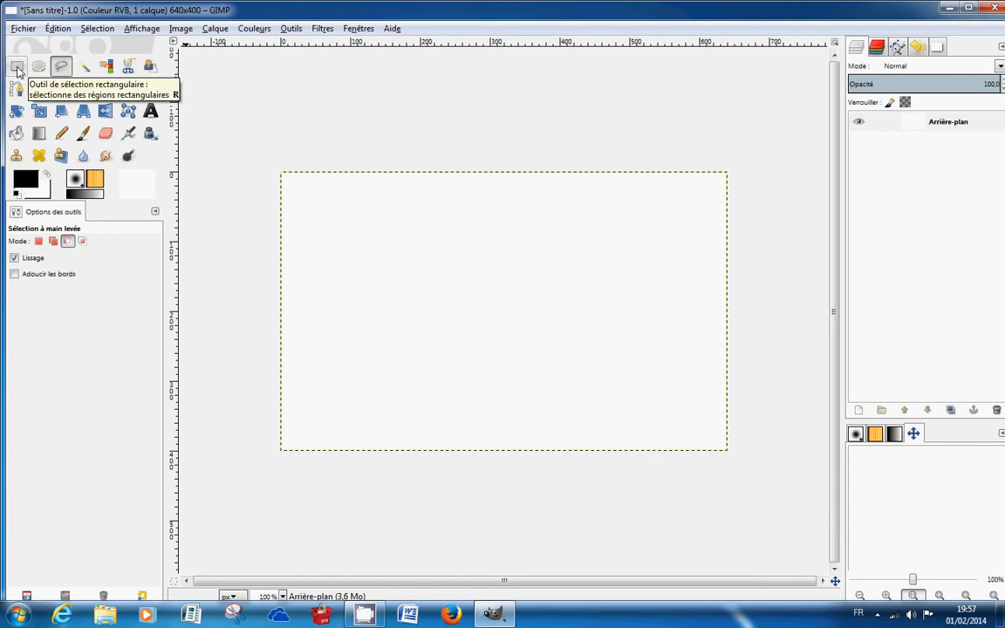
{"action": "left_click", "coordinate": [17, 70]}
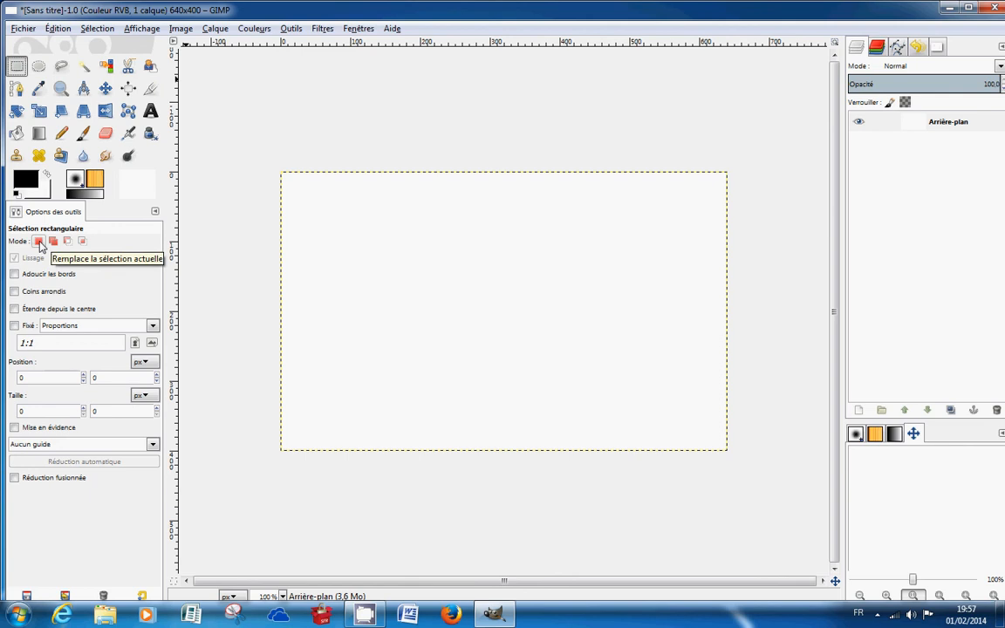
{"action": "left_click_drag", "start_coordinate": [335, 234], "coordinate": [568, 354]}
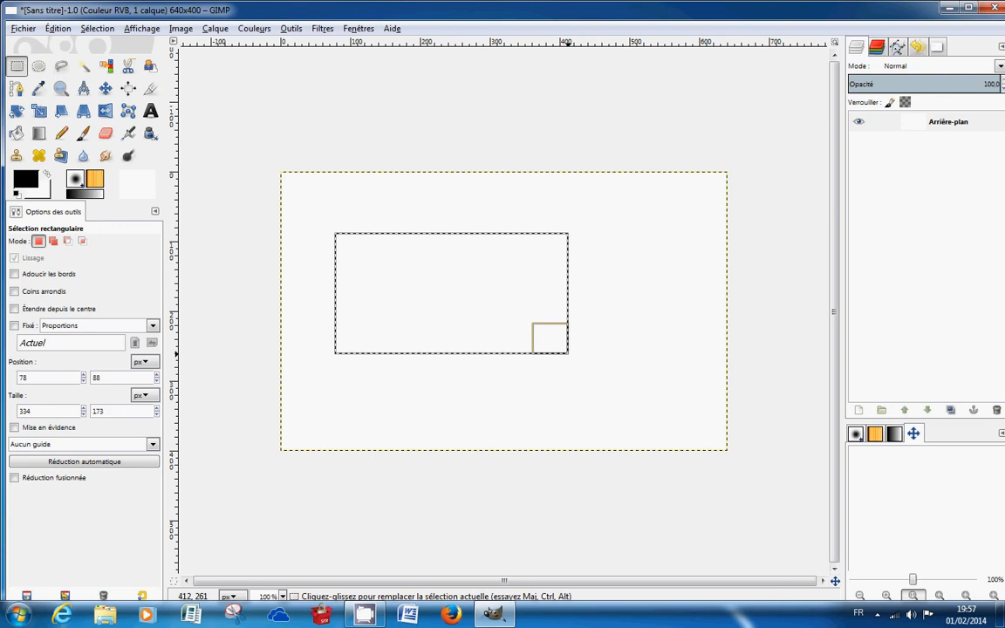
- Add an elliptical selection of about 167 × 156 px at position 385, 98, overlapping the rectangle's right edge
{"action": "left_click", "coordinate": [39, 66]}
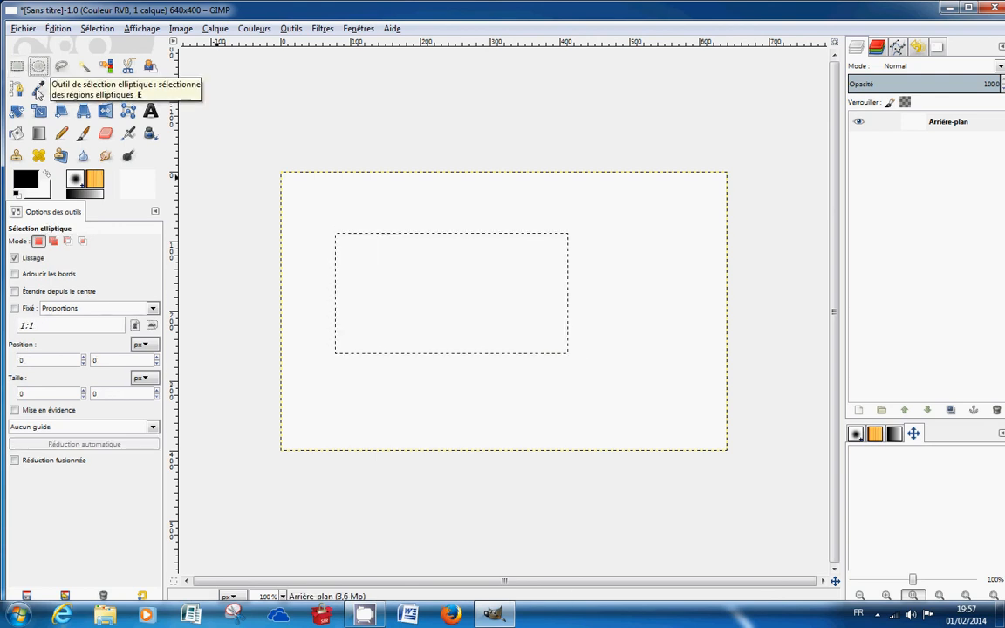
{"action": "left_click", "coordinate": [53, 242]}
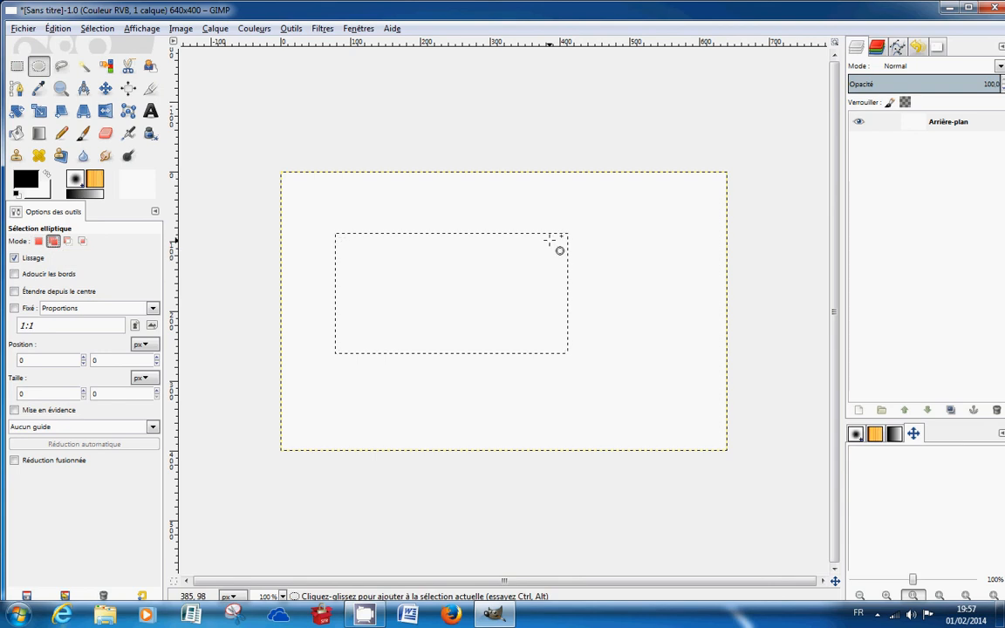
{"action": "left_click_drag", "start_coordinate": [550, 239], "coordinate": [665, 347]}
{"action": "left_click", "coordinate": [617, 298]}
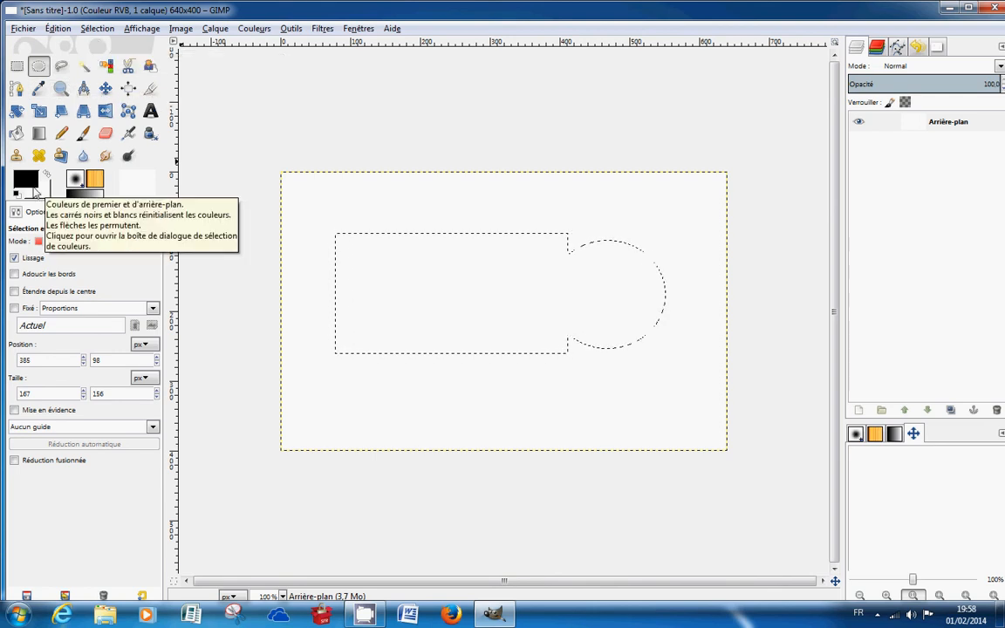
- Bucket-fill the combined rectangle and ellipse selection with the black foreground colour, and clear the selection
{"action": "left_click_drag", "start_coordinate": [25, 182], "coordinate": [419, 280]}
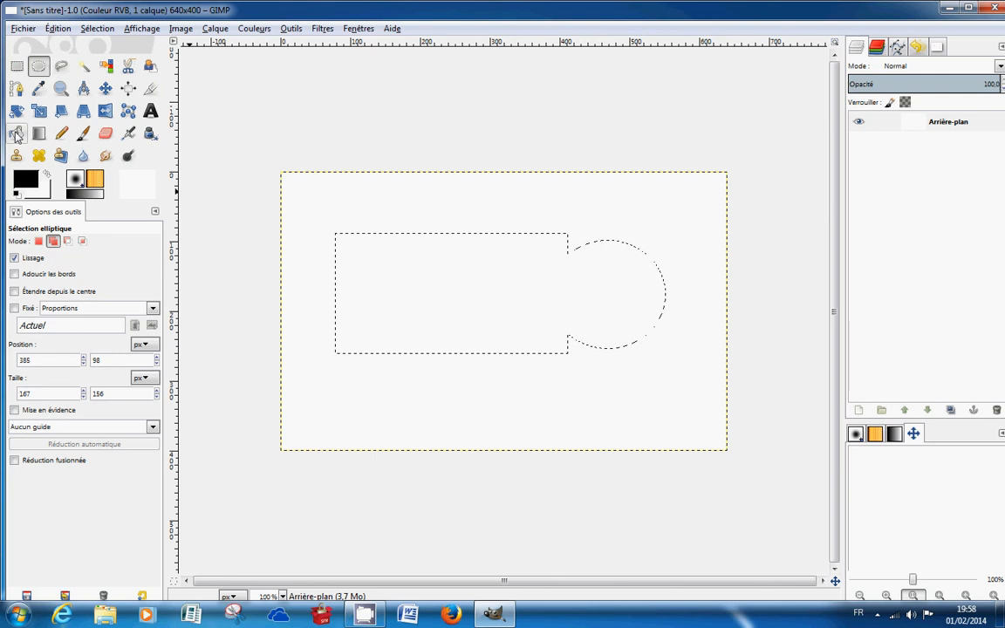
{"action": "left_click", "coordinate": [16, 134]}
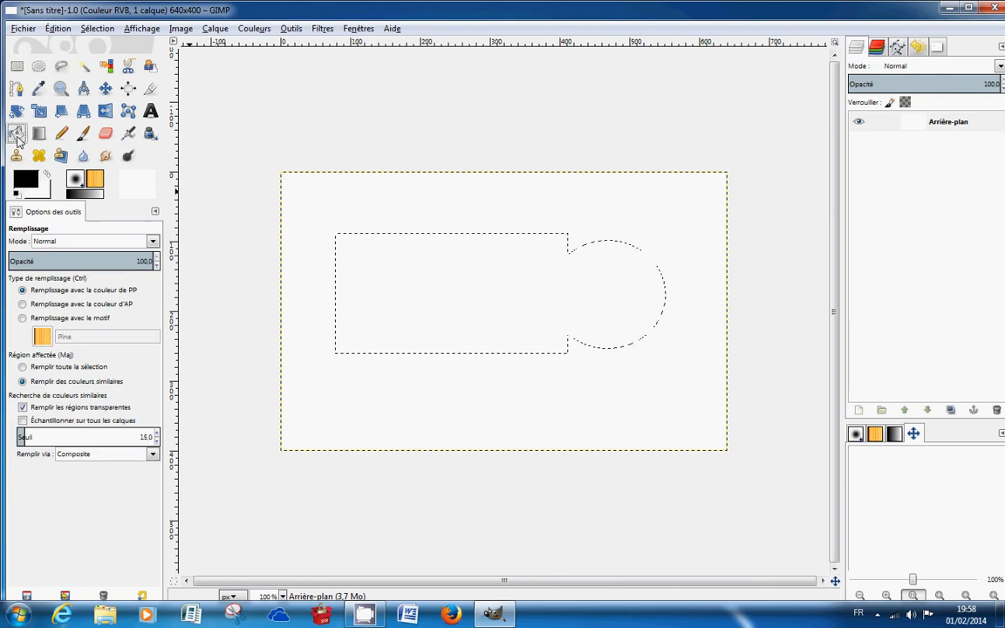
{"action": "left_click", "coordinate": [432, 275]}
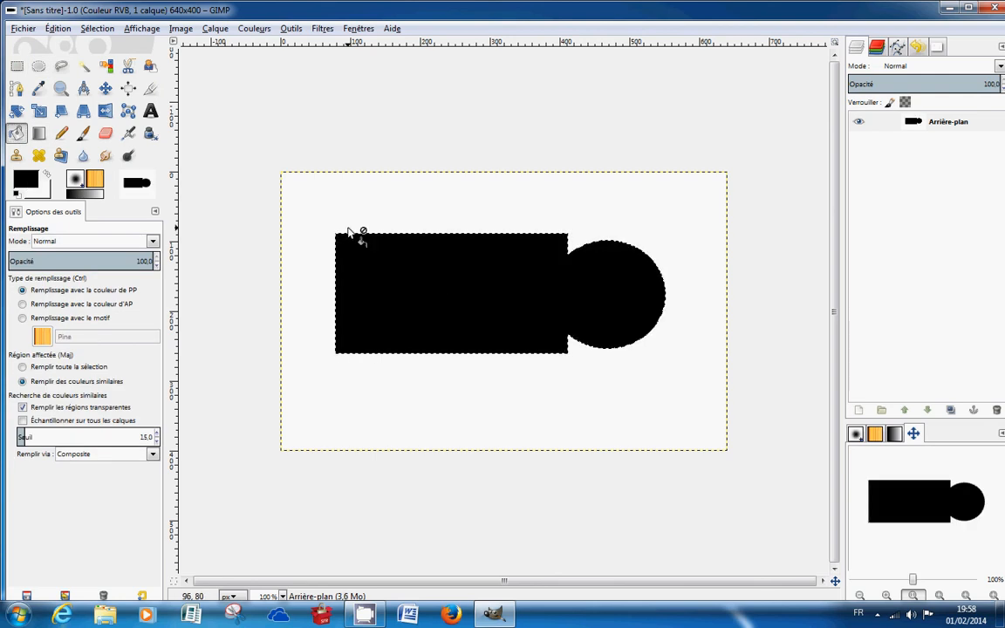
{"action": "left_click", "coordinate": [97, 28]}
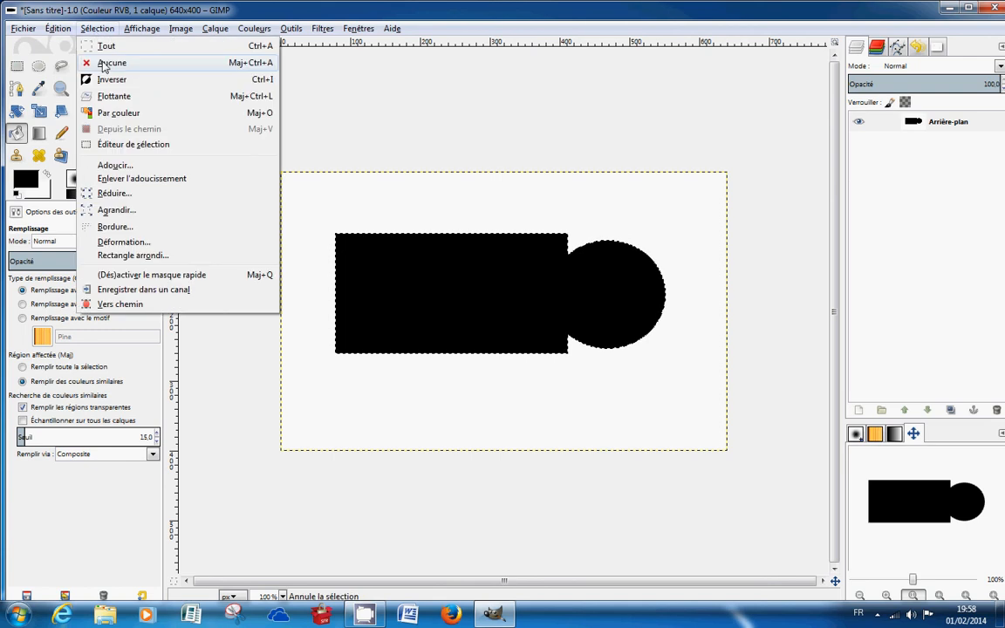
{"action": "left_click", "coordinate": [103, 66]}
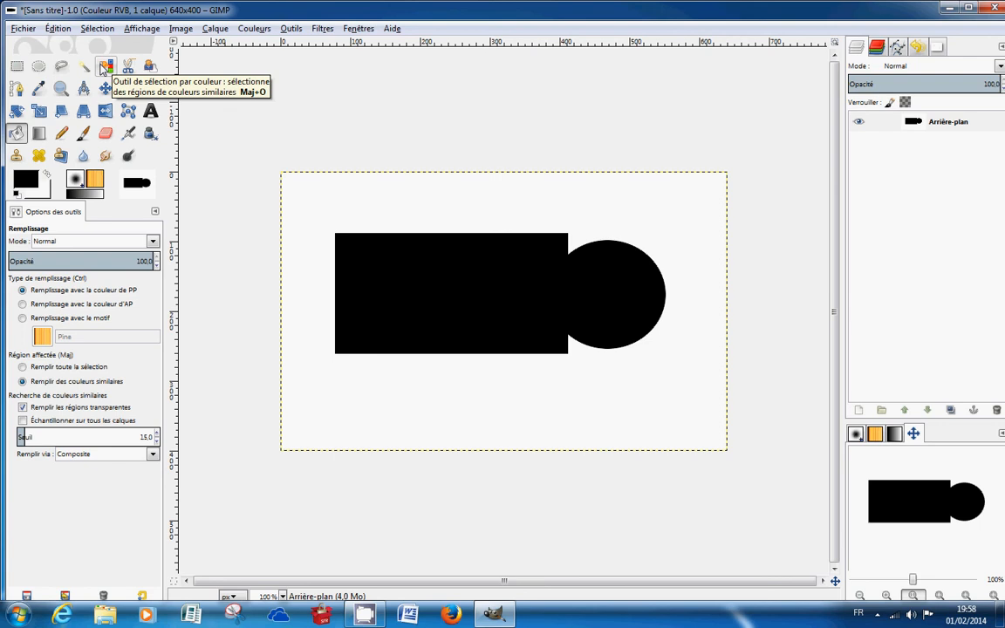